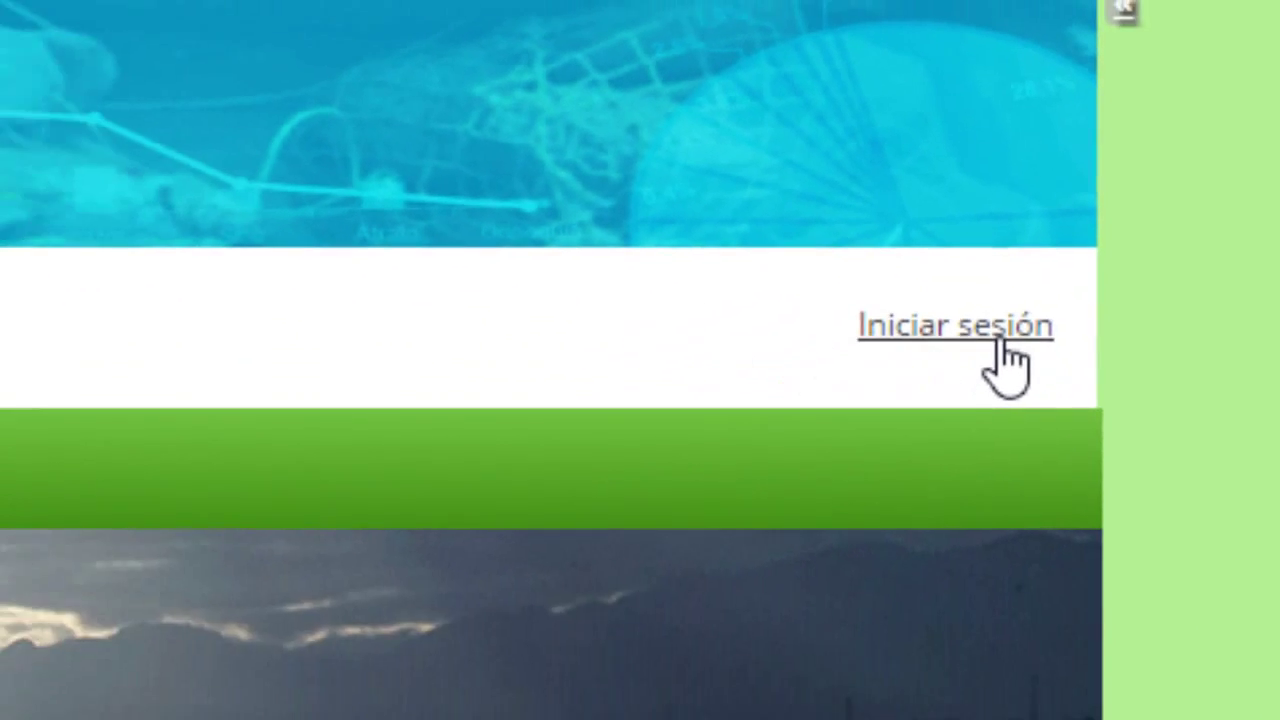
Sign in to SEPEC with the user name tecnicoprueba and the account password, and accept the browser recommendation notice
{"action": "left_click", "coordinate": [998, 341]}
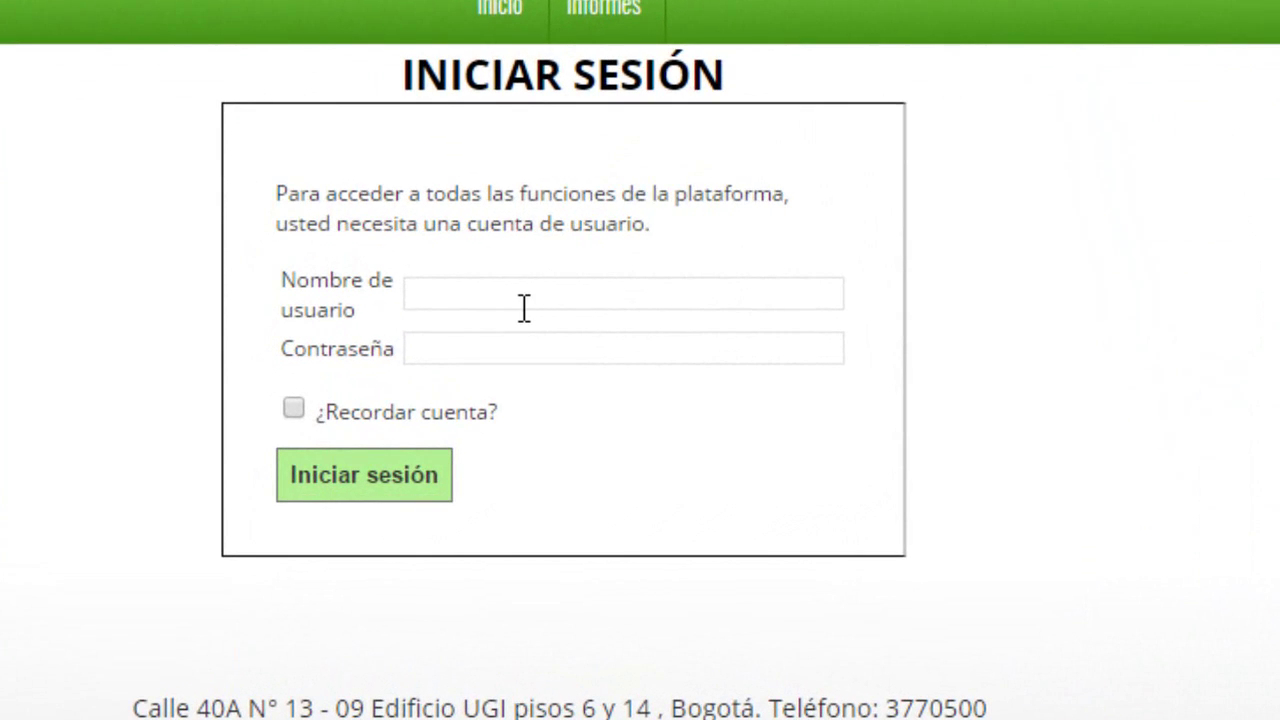
{"action": "left_click", "coordinate": [524, 308]}
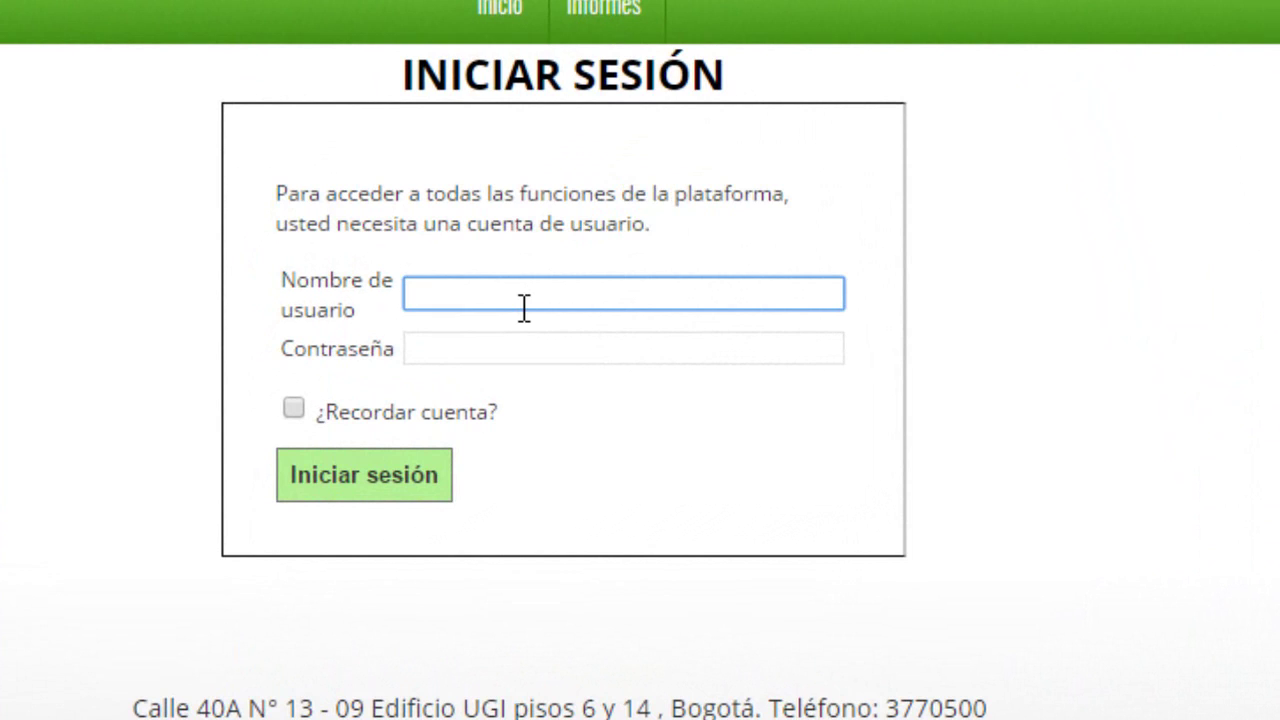
{"action": "type", "text": "t"}
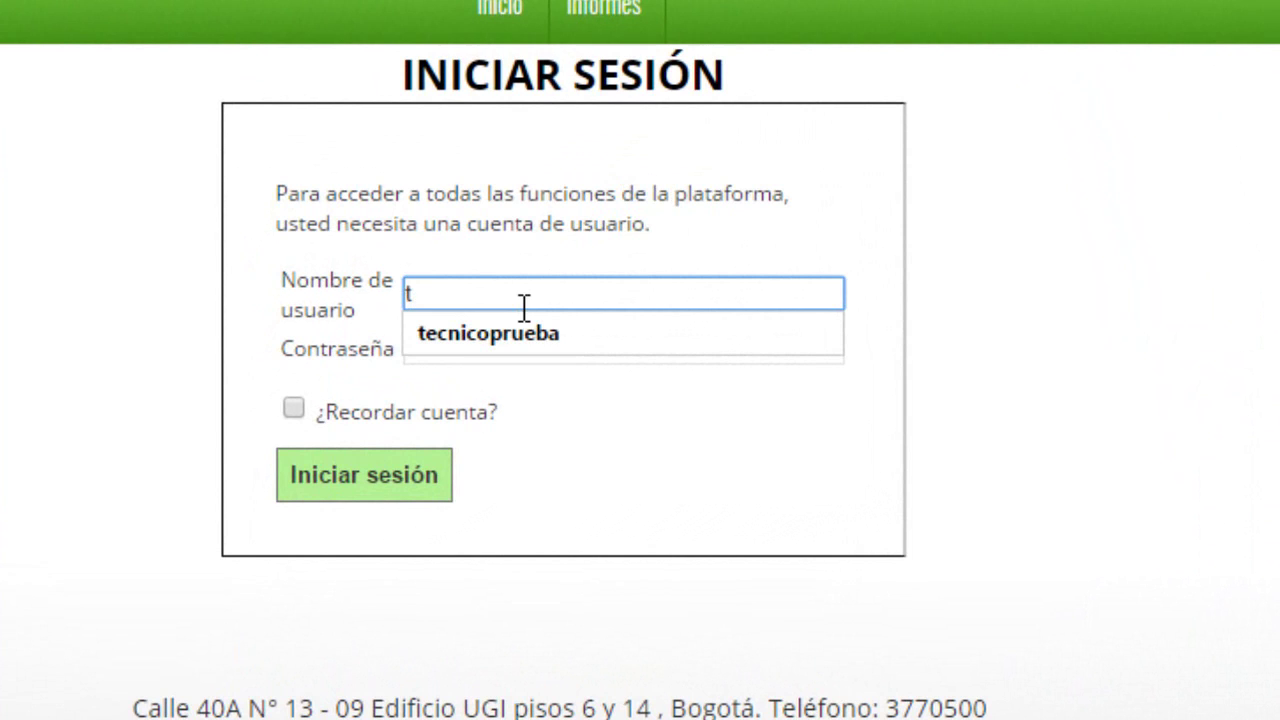
{"action": "type", "text": "ecnicoprueba"}
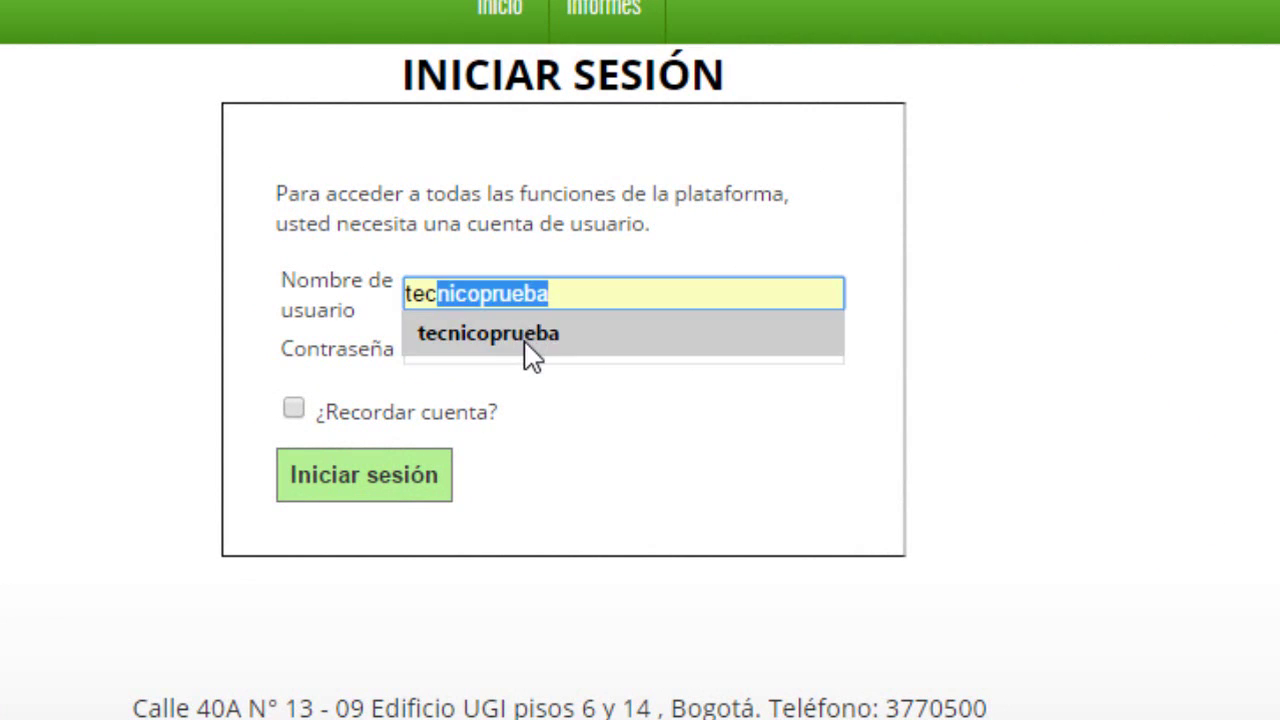
{"action": "left_click", "coordinate": [524, 338]}
{"action": "left_click", "coordinate": [527, 345]}
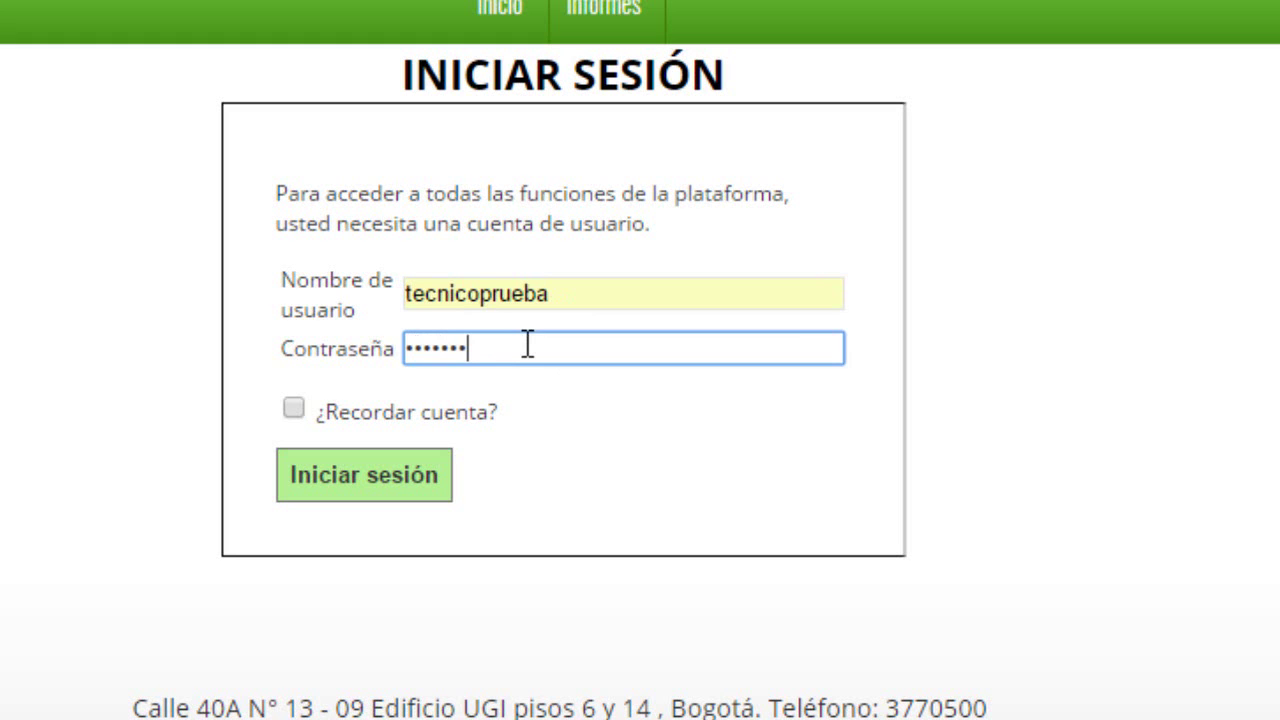
{"action": "left_click", "coordinate": [418, 474]}
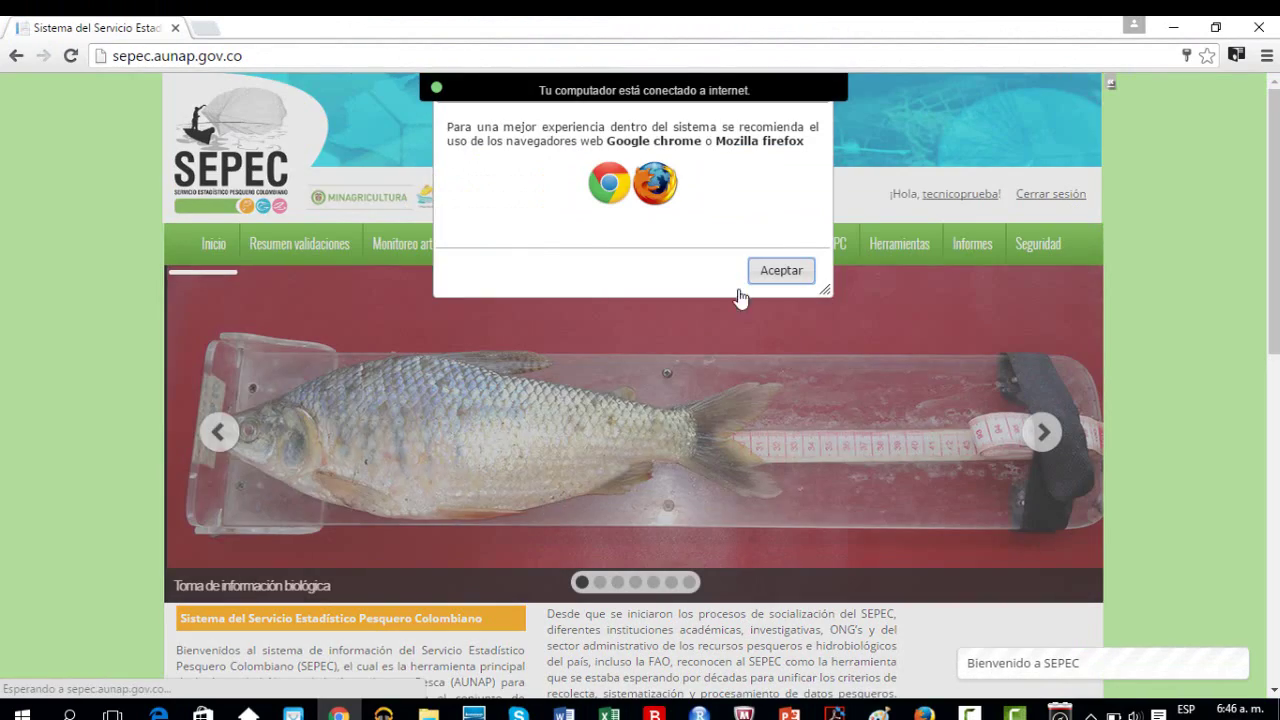
{"action": "left_click", "coordinate": [785, 270]}
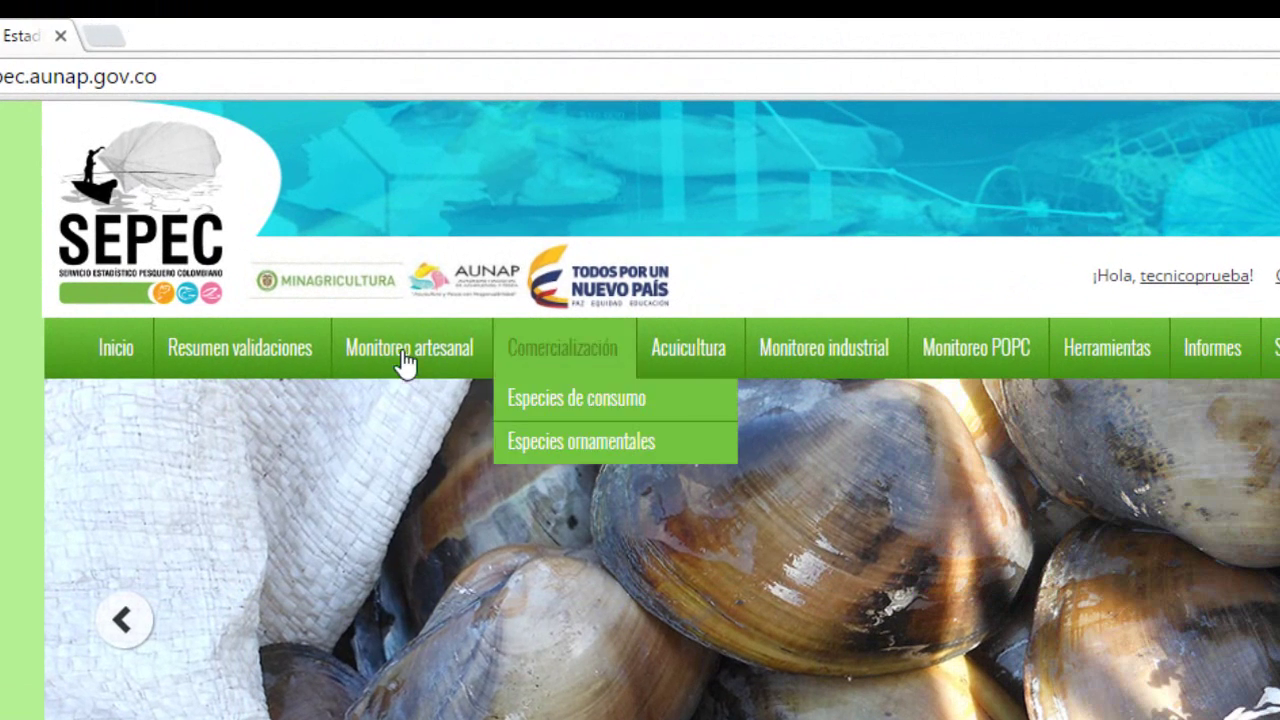
{"action": "mouse_move", "coordinate": [1212, 350]}
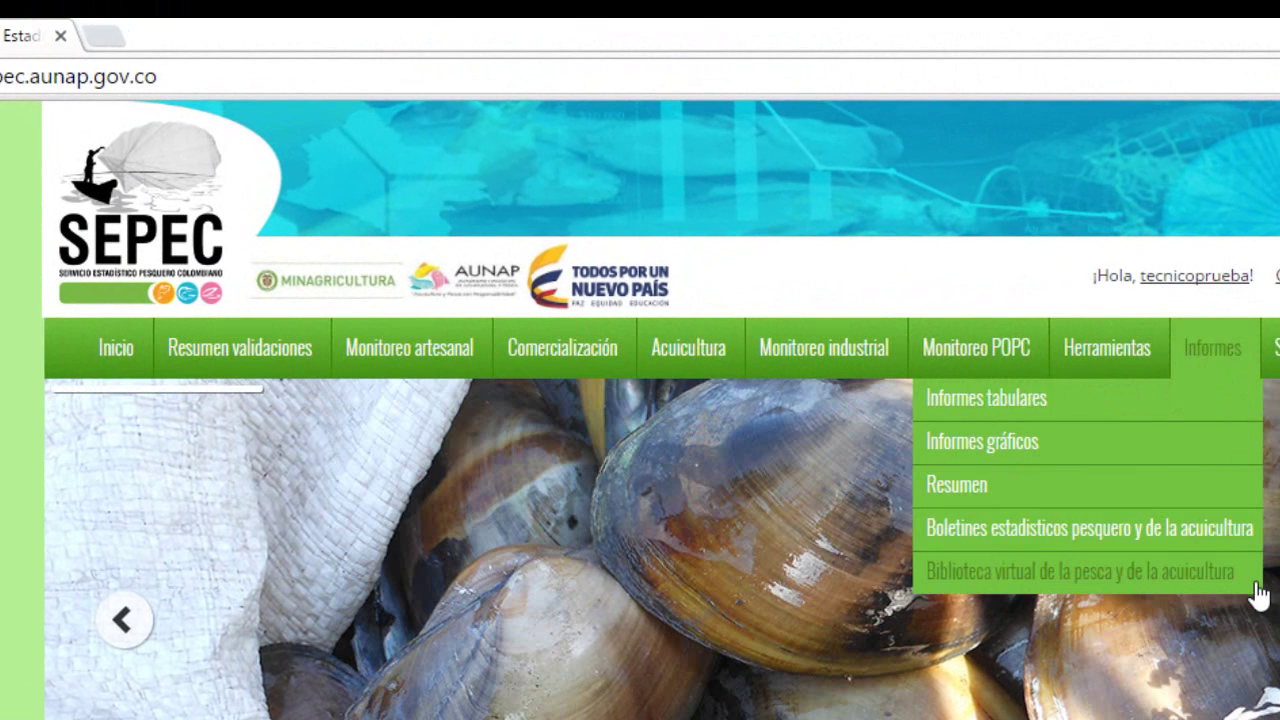
{"action": "mouse_move", "coordinate": [414, 370]}
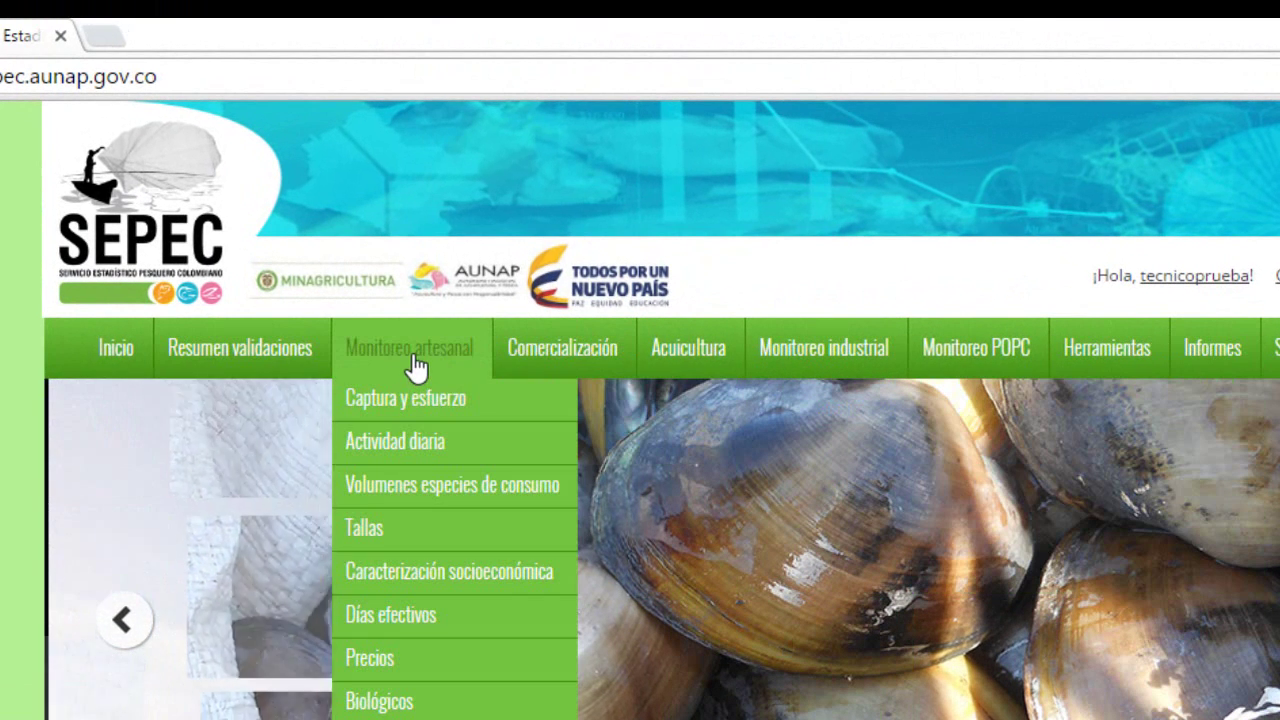
{"action": "mouse_move", "coordinate": [680, 370]}
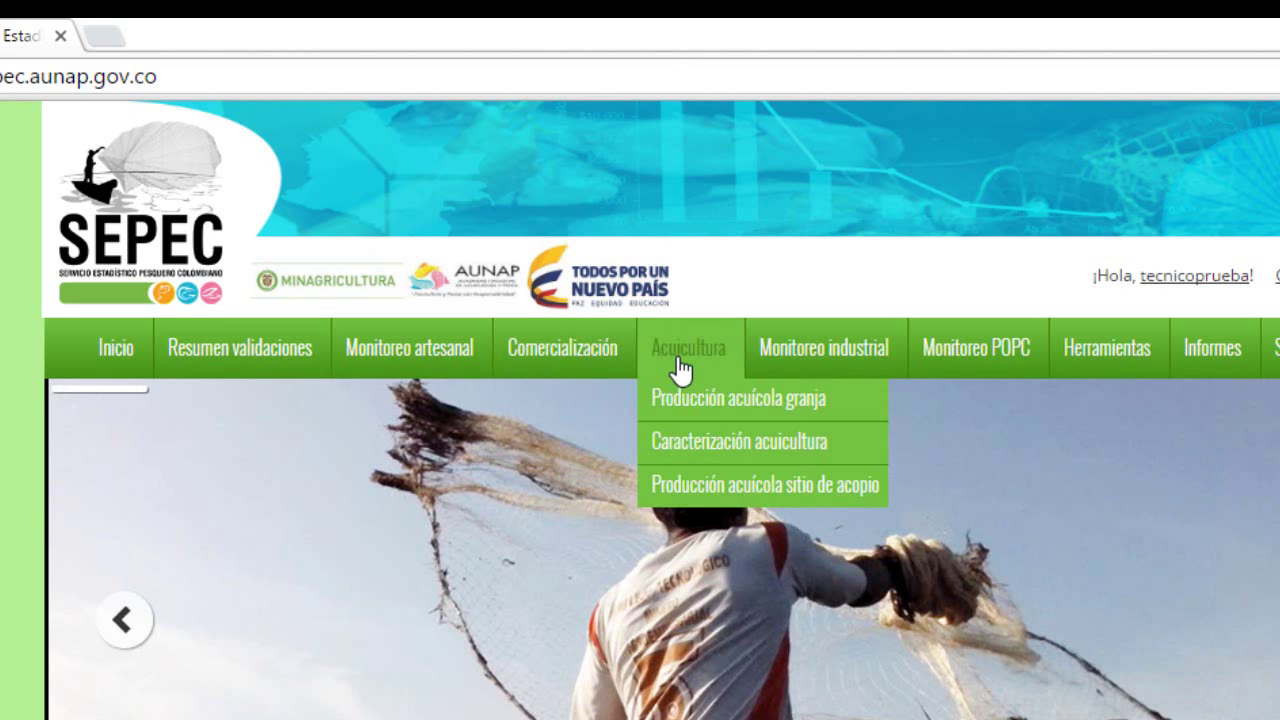
{"action": "mouse_move", "coordinate": [800, 370]}
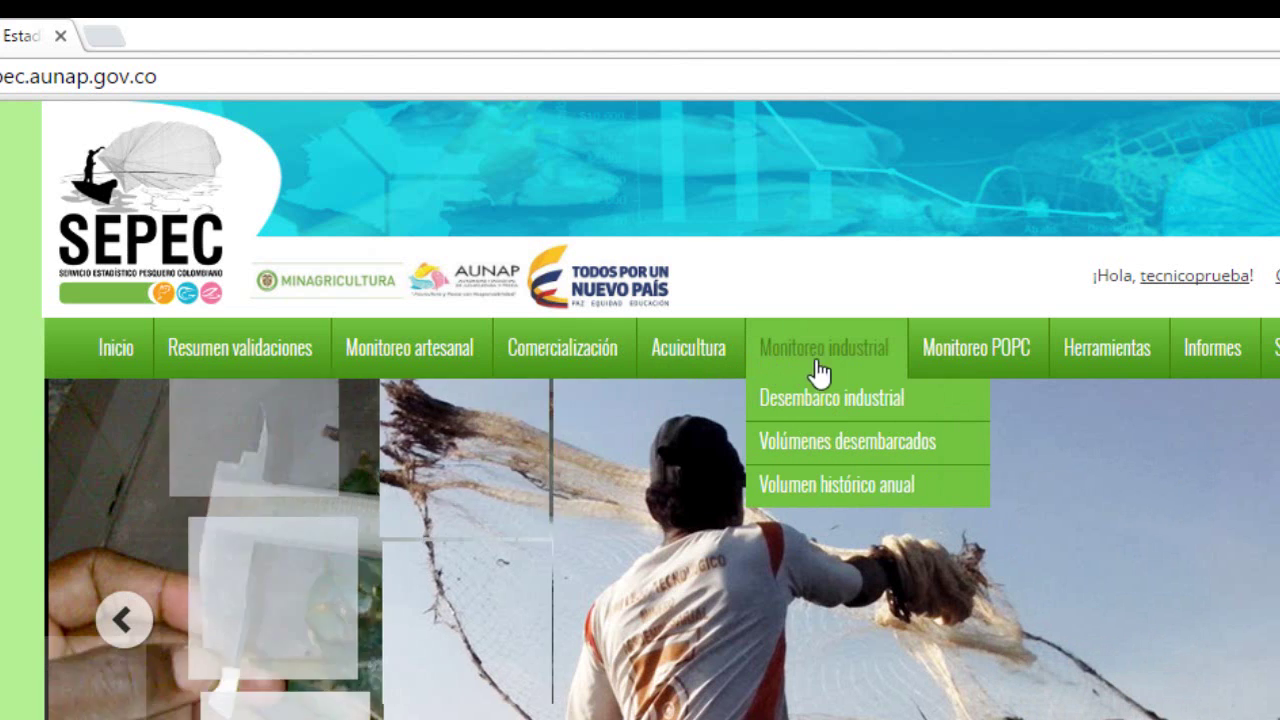
{"action": "mouse_move", "coordinate": [966, 371]}
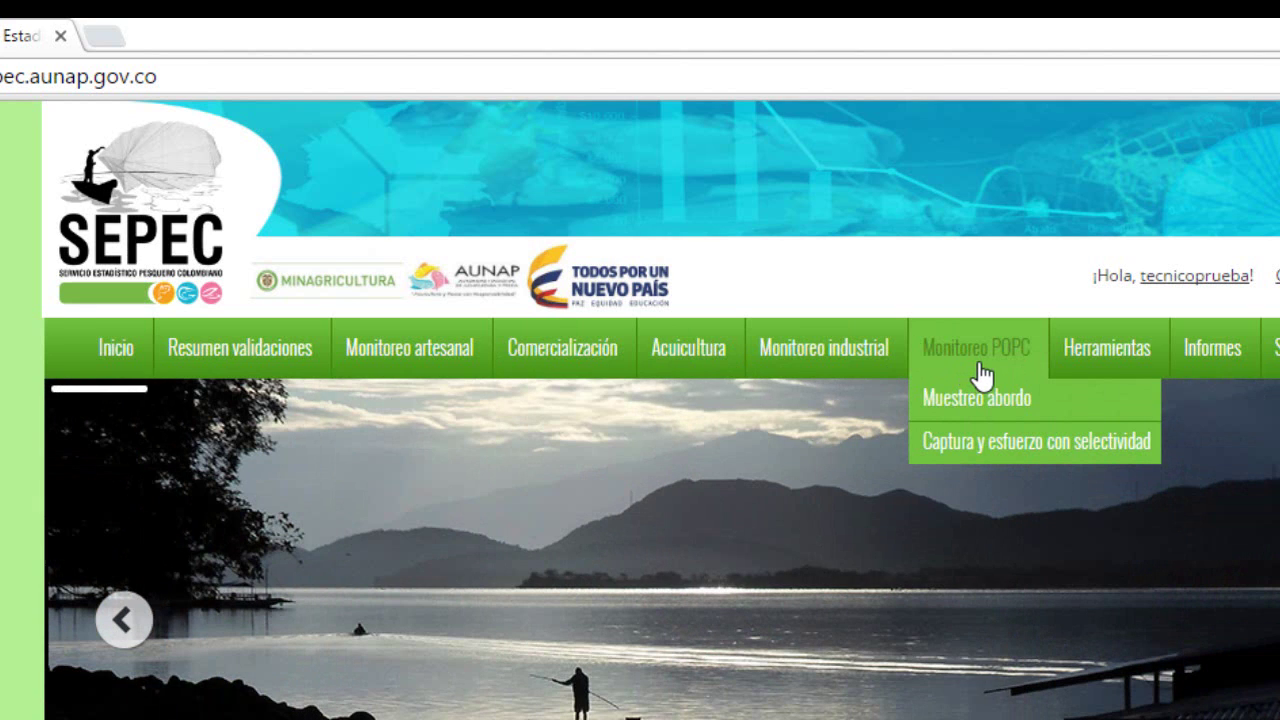
{"action": "mouse_move", "coordinate": [1079, 366]}
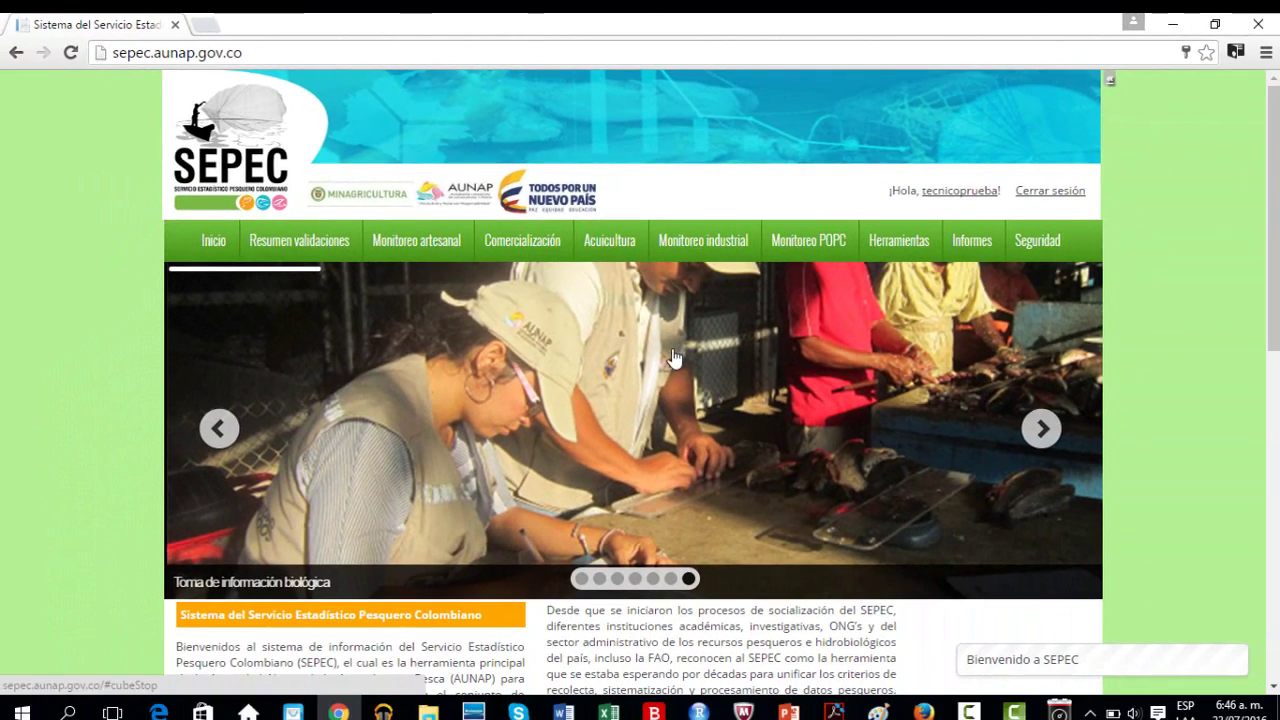
Create a new record under the artisanal monitoring form for consumption species volumes (Volúmenes especies de consumo)
{"action": "mouse_move", "coordinate": [416, 256]}
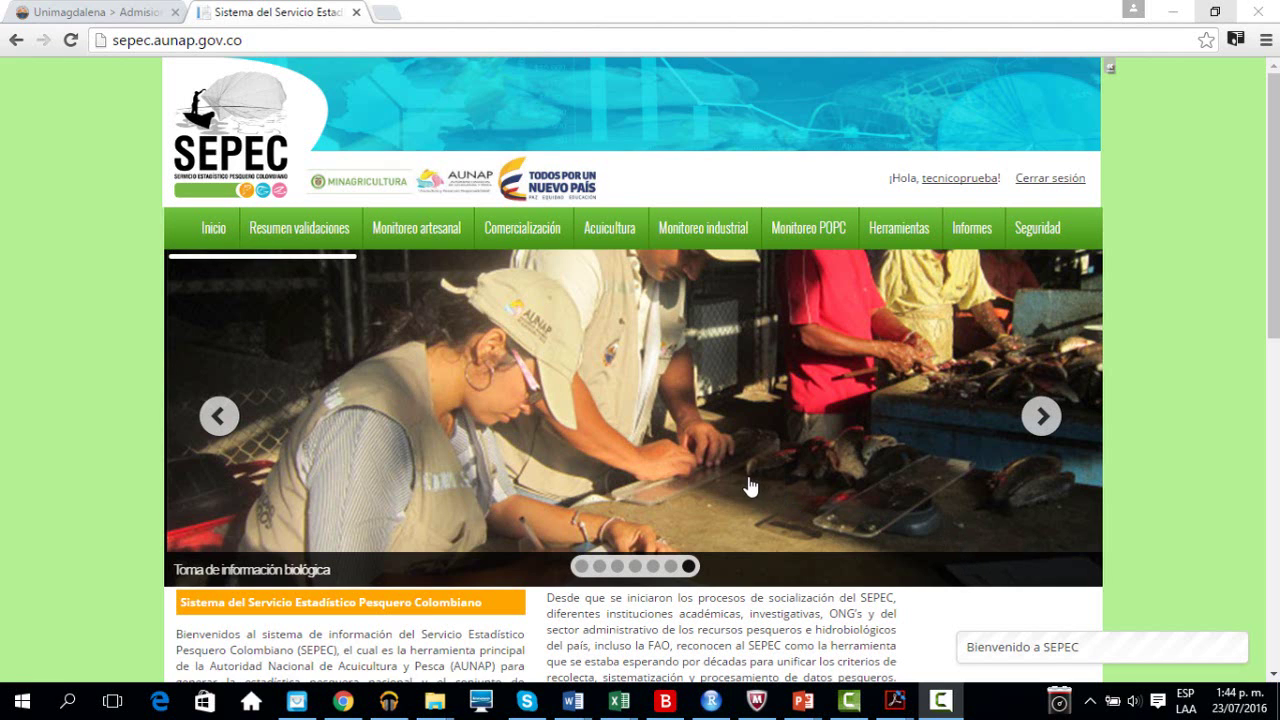
{"action": "mouse_move", "coordinate": [436, 240]}
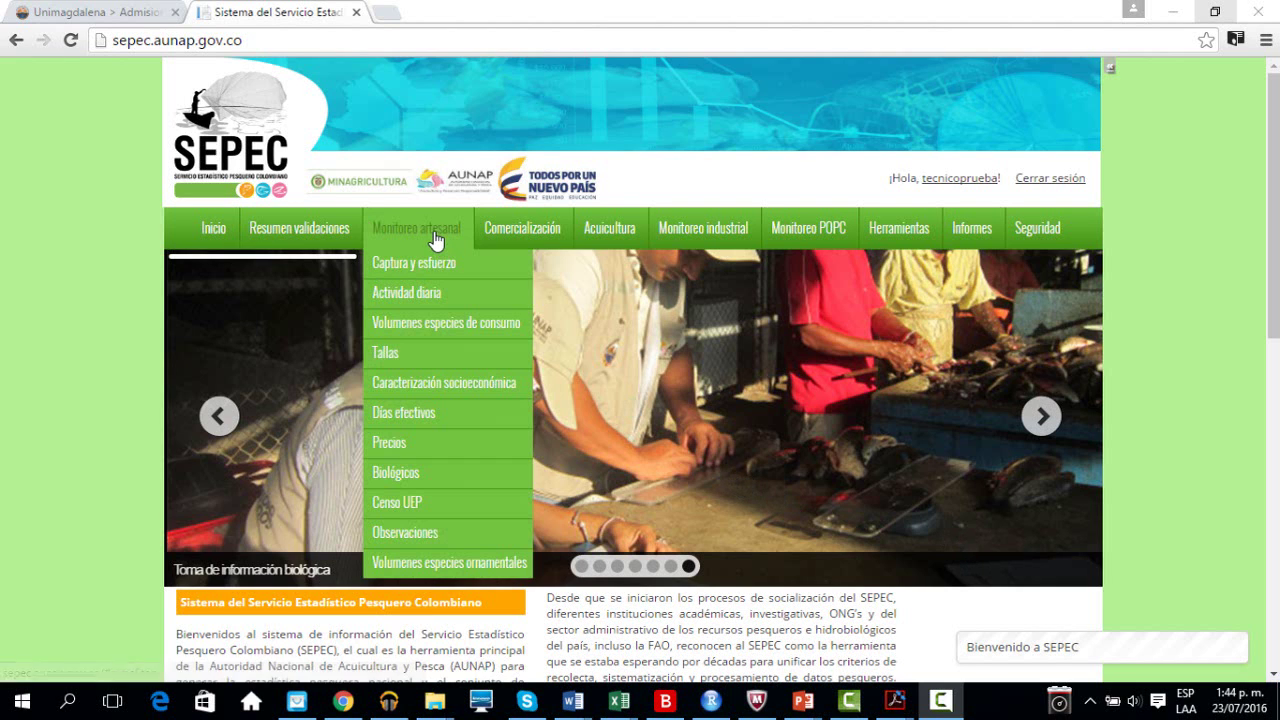
{"action": "left_click", "coordinate": [446, 323]}
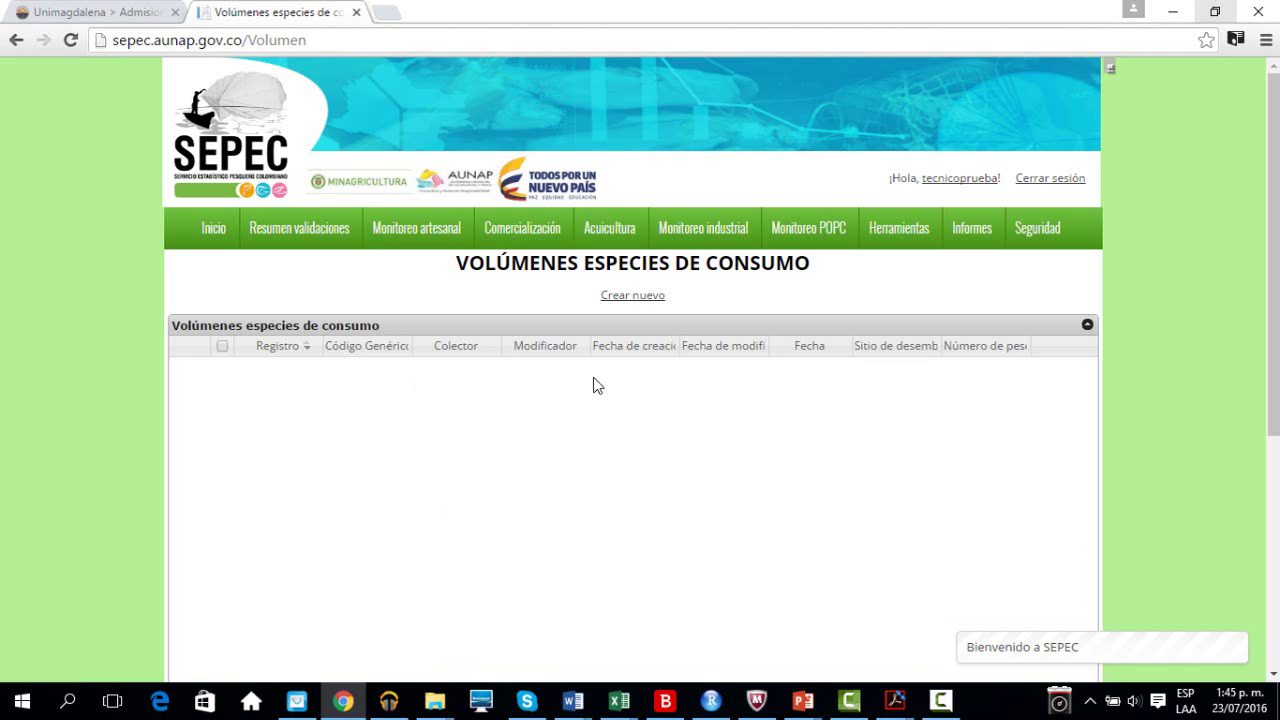
{"action": "left_click", "coordinate": [633, 296]}
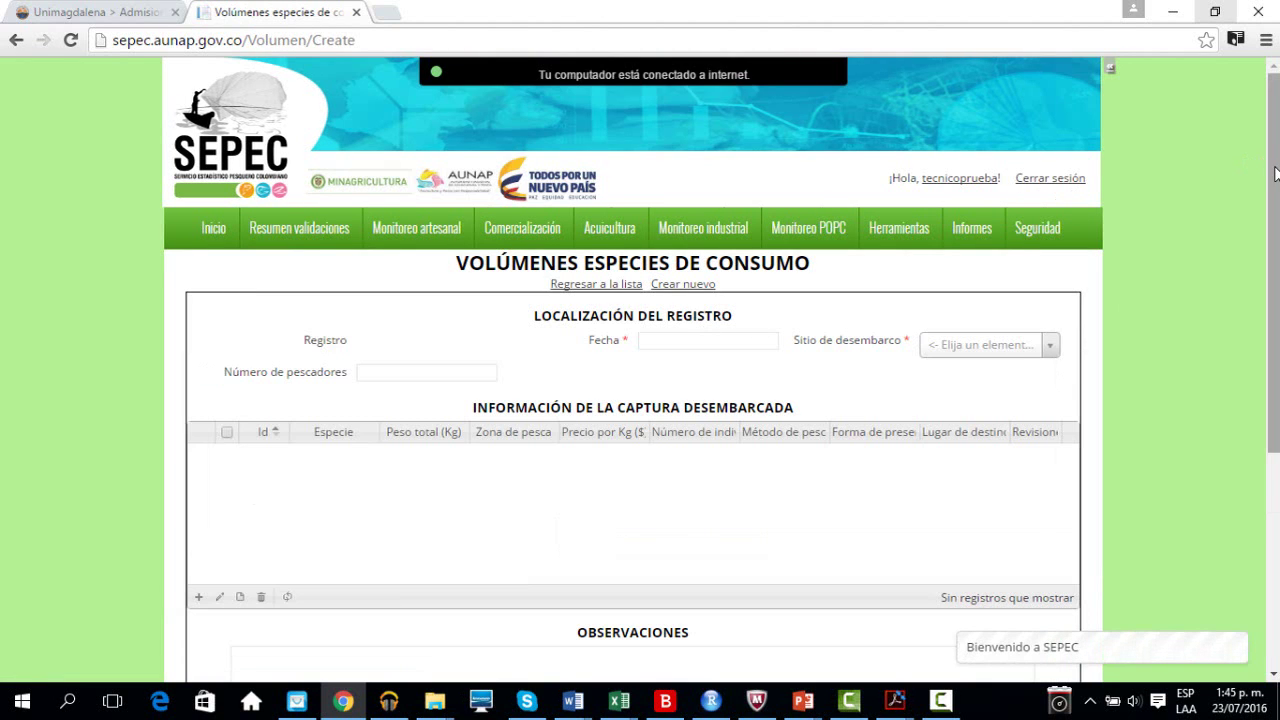
Set the record's date to 01/Jul/2016 and its landing site to Taganga - Santa Marta
{"action": "left_click_drag", "start_coordinate": [1268, 167], "coordinate": [1270, 218]}
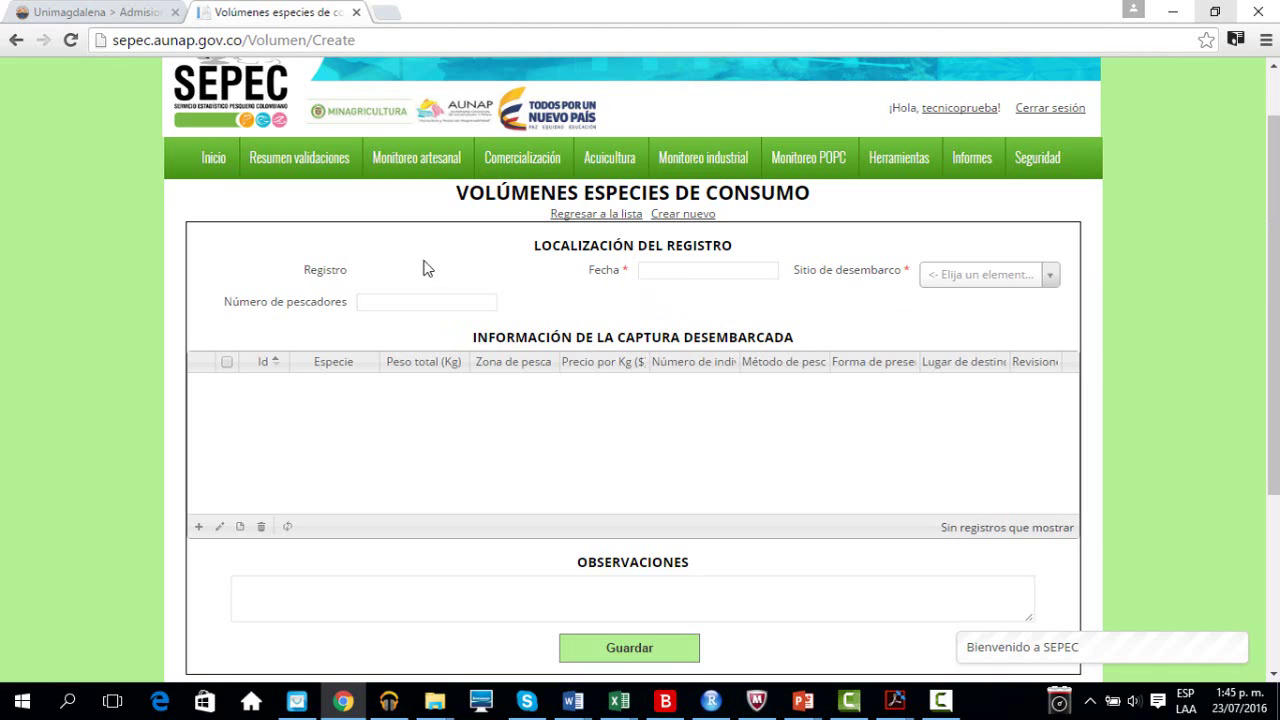
{"action": "left_click", "coordinate": [663, 275]}
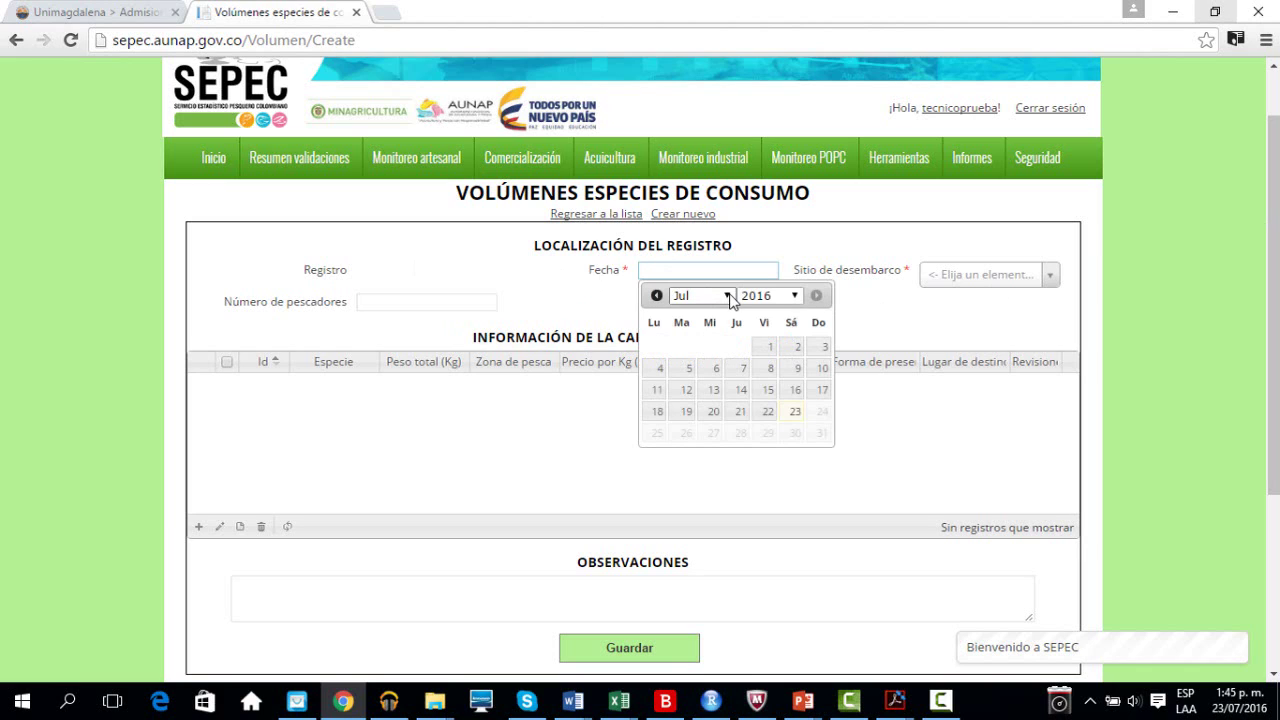
{"action": "left_click", "coordinate": [766, 350]}
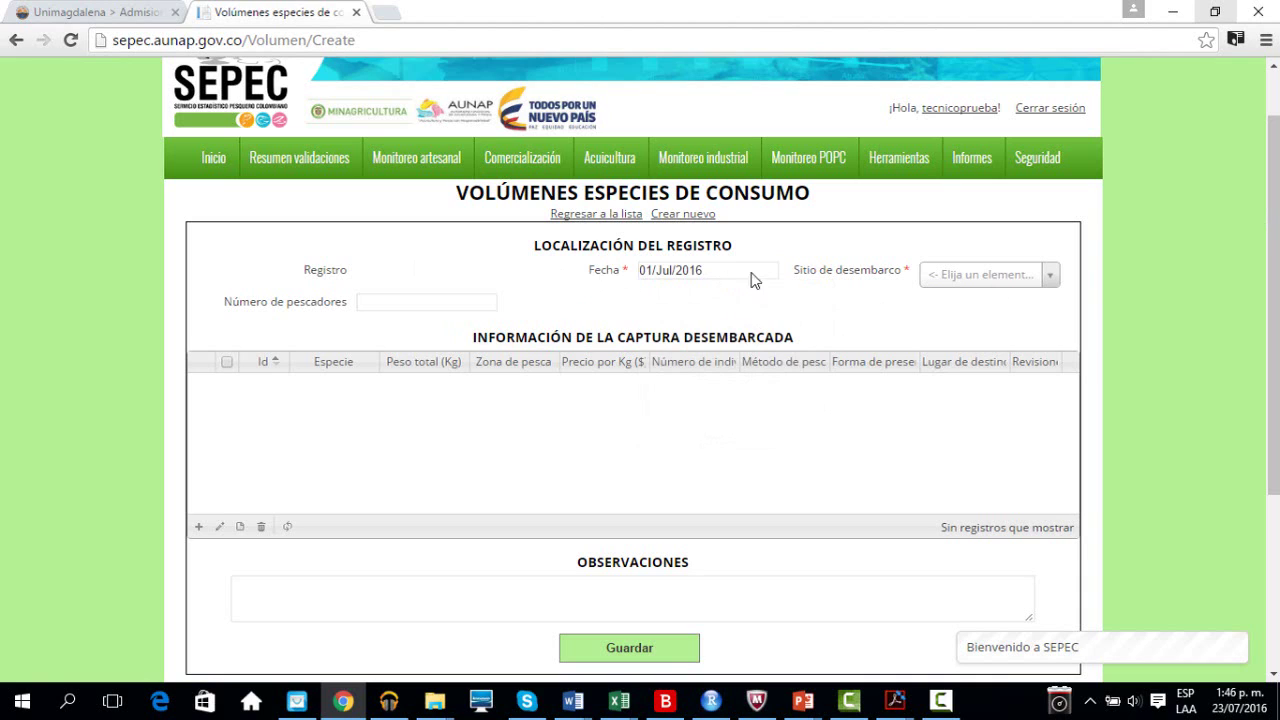
{"action": "left_click", "coordinate": [955, 276]}
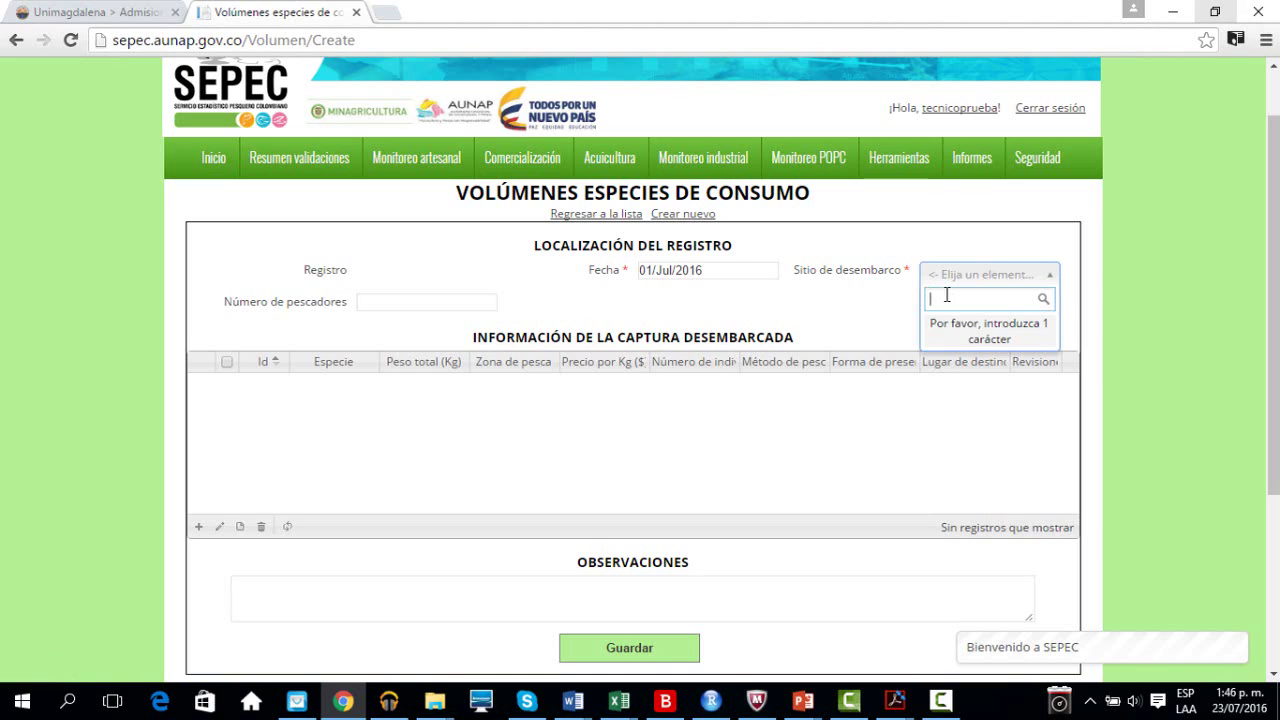
{"action": "type", "text": "t"}
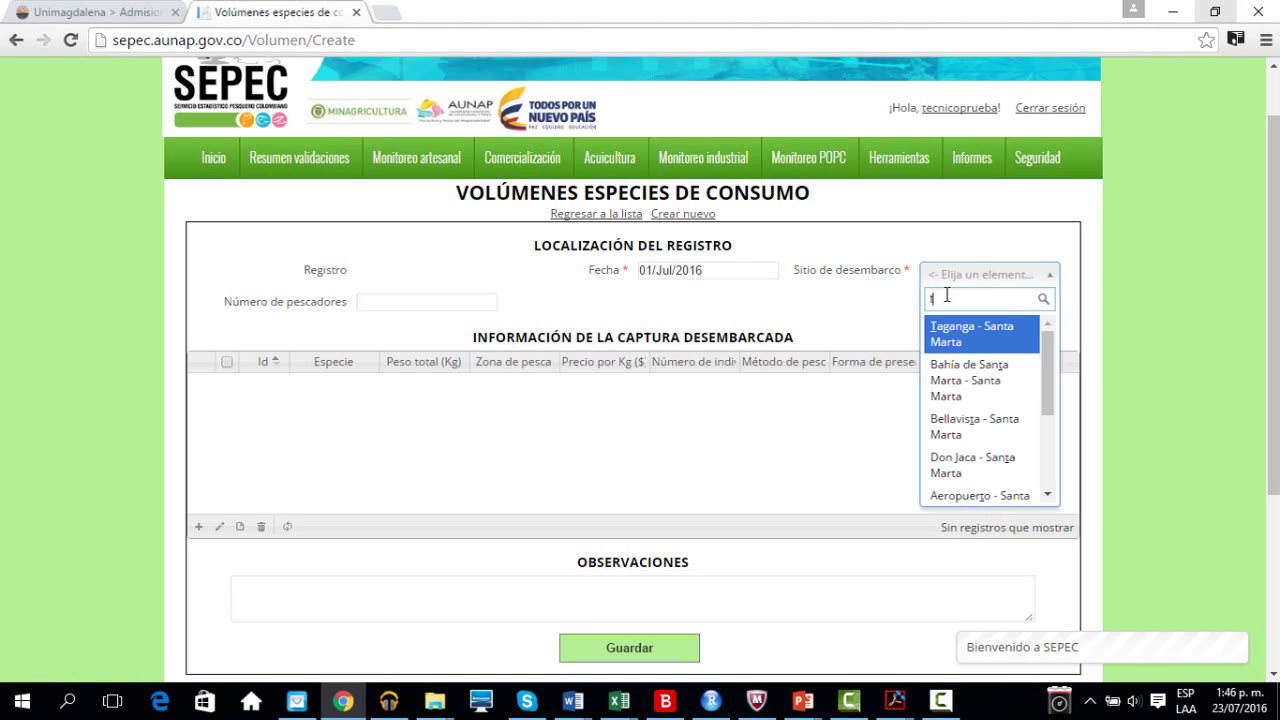
{"action": "type", "text": "a"}
{"action": "left_click", "coordinate": [954, 336]}
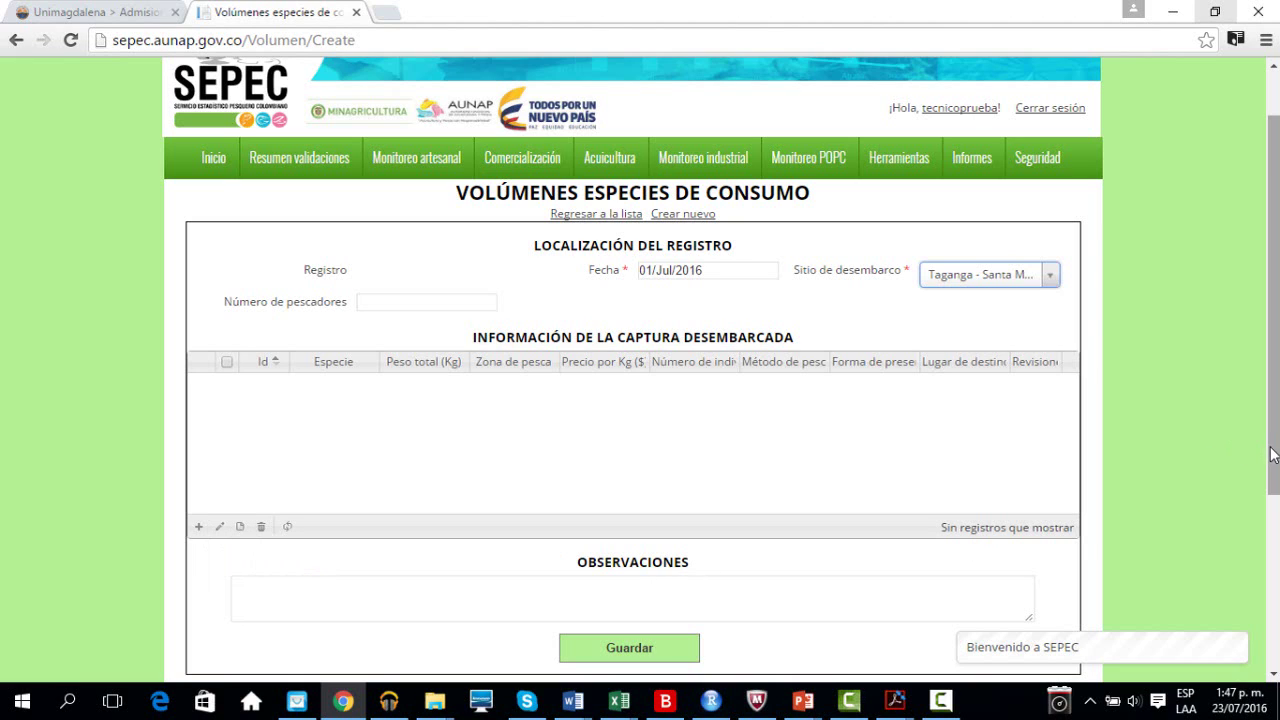
Add an entry to the landed catch information and set its species to Lutjanus synagris: Pargo rayado
{"action": "left_click_drag", "start_coordinate": [1274, 458], "coordinate": [1274, 500]}
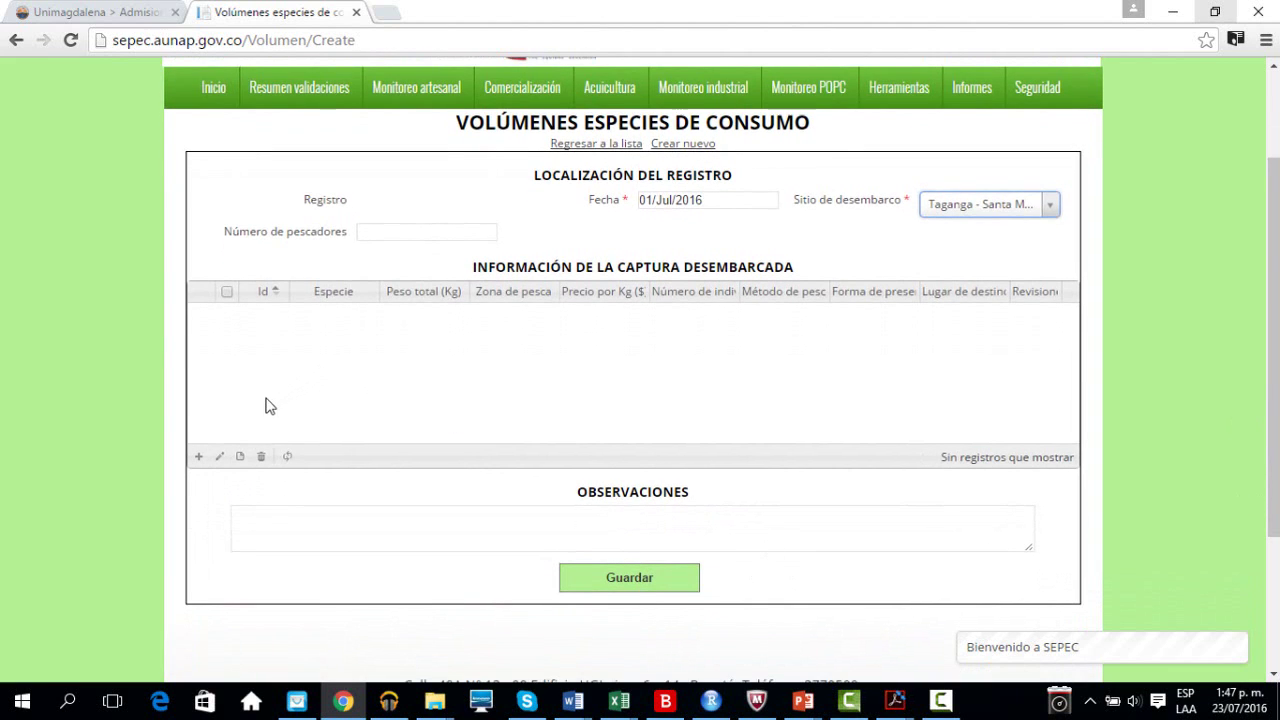
{"action": "left_click", "coordinate": [199, 458]}
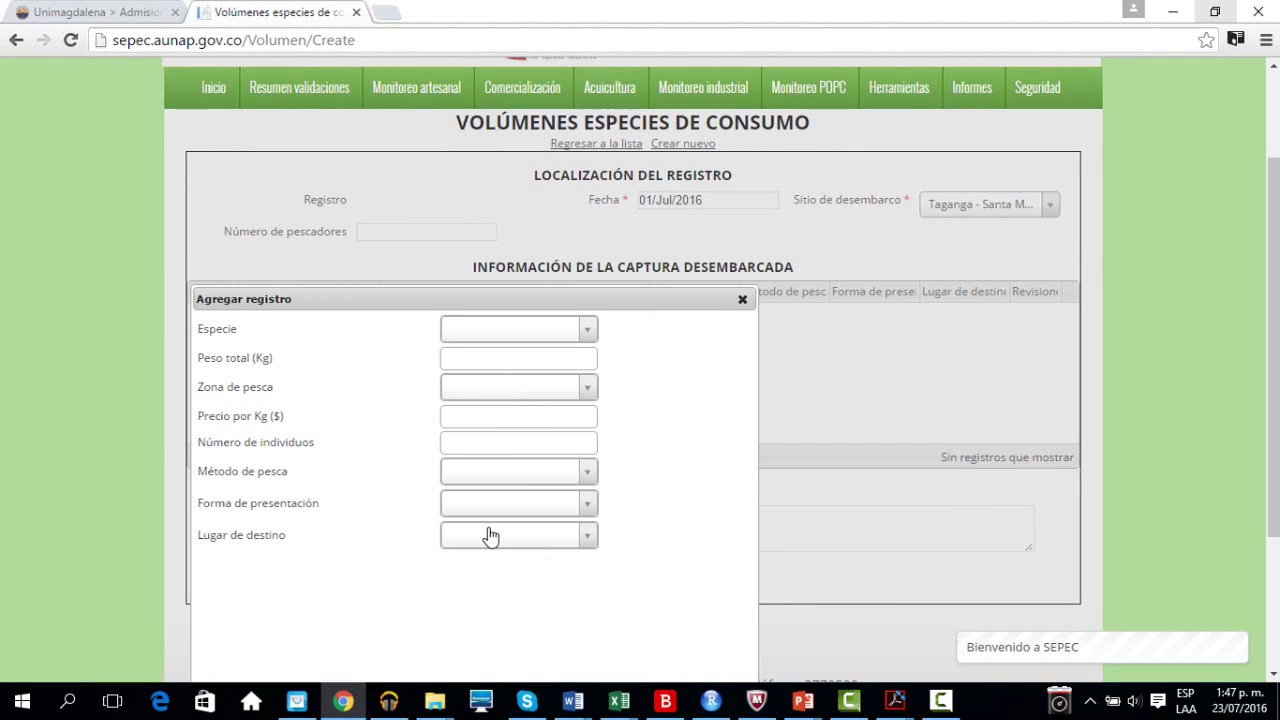
{"action": "left_click", "coordinate": [510, 338]}
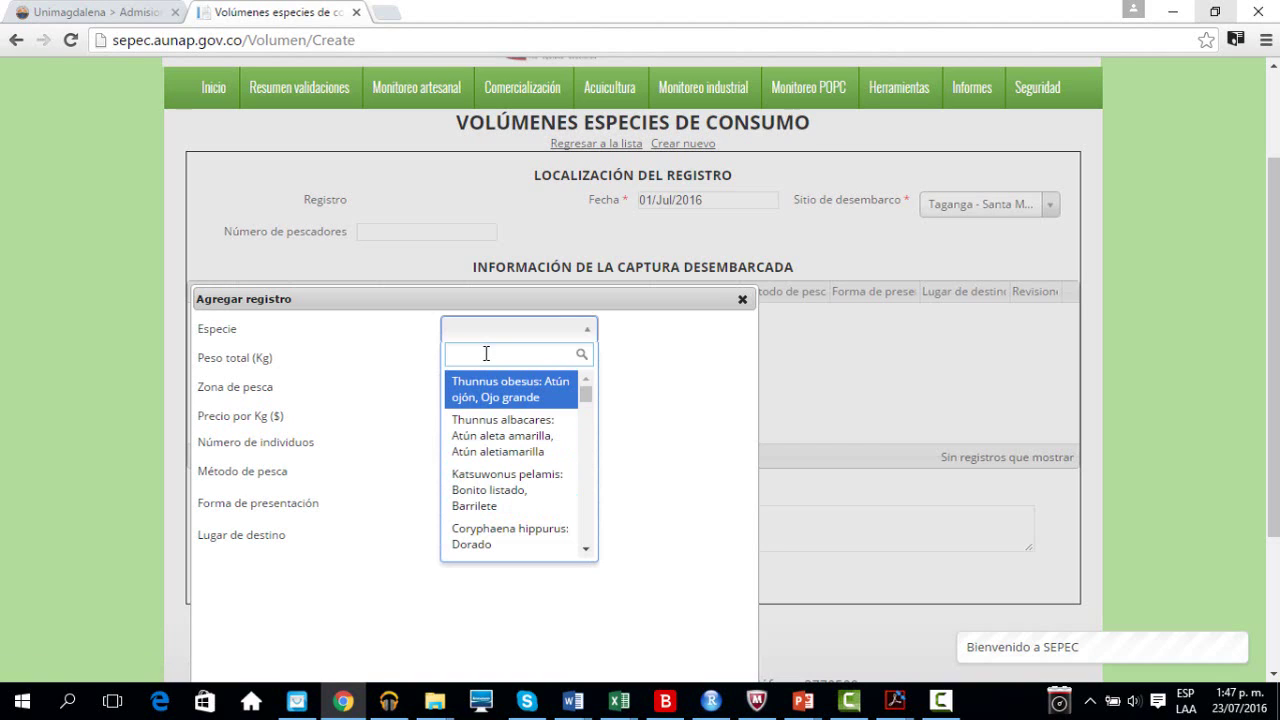
{"action": "type", "text": "pa"}
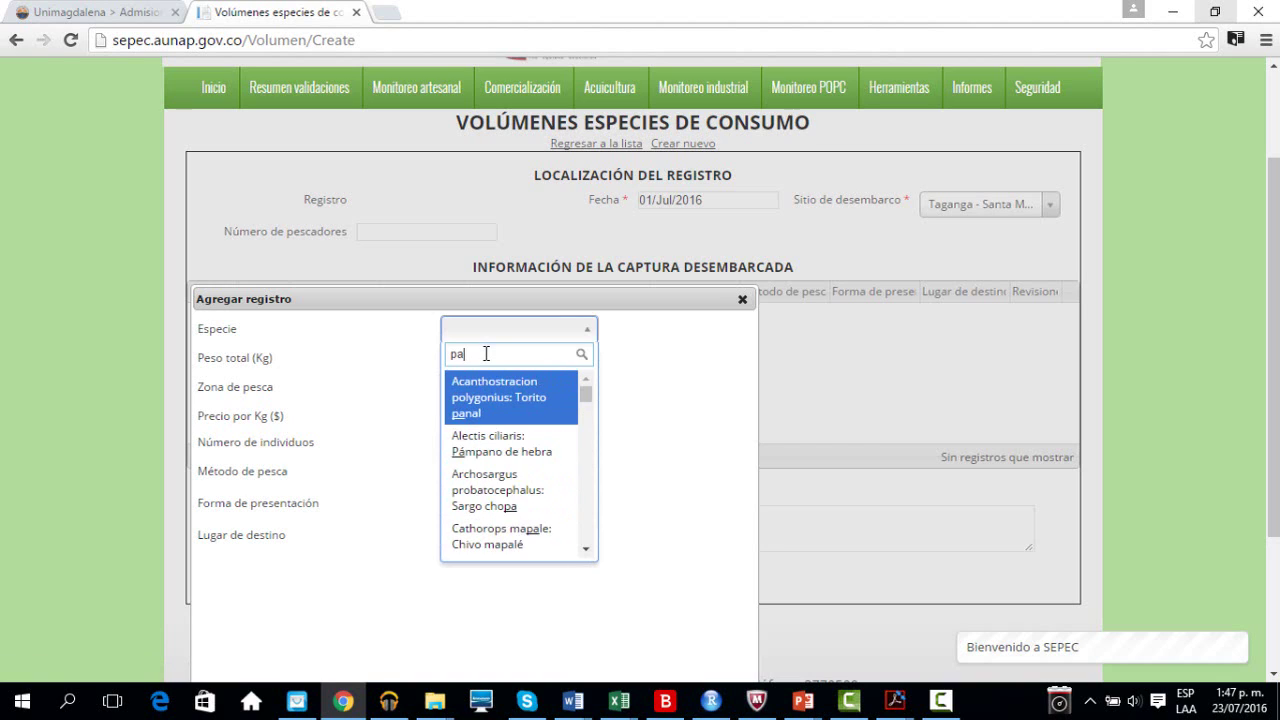
{"action": "type", "text": "rgo"}
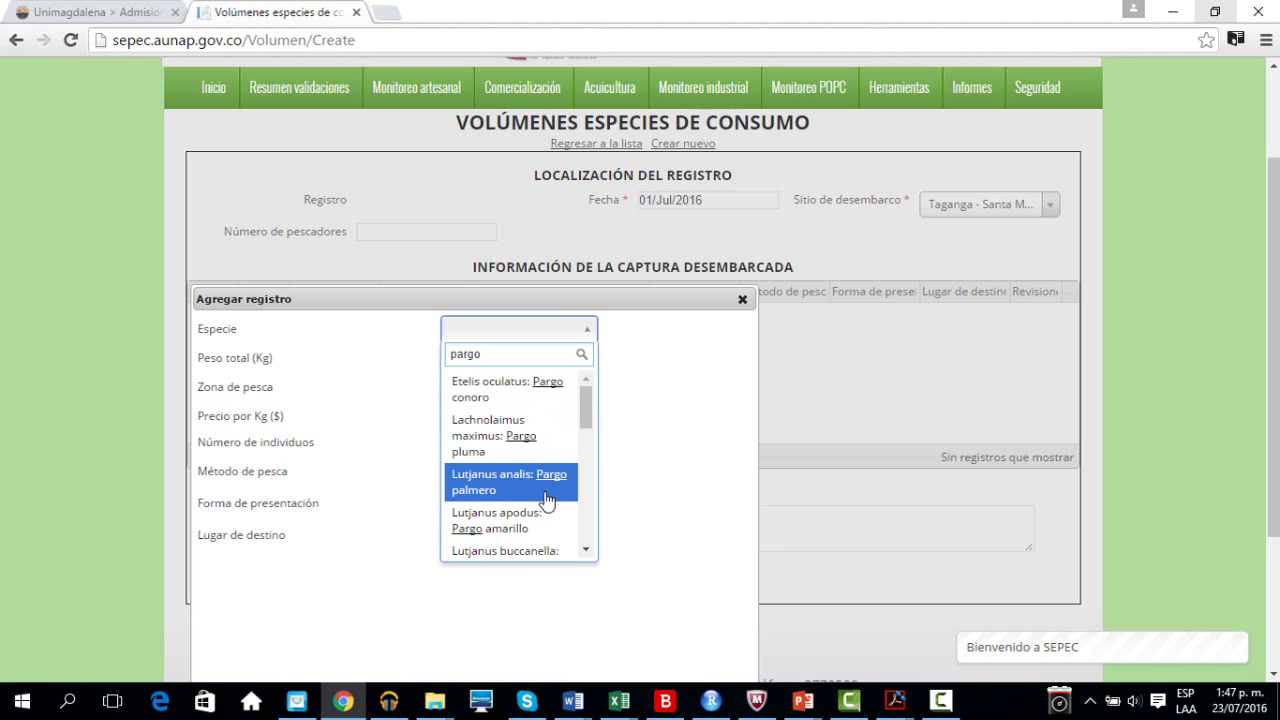
{"action": "scroll", "coordinate": [590, 553], "scroll_direction": "down", "scroll_amount": 3}
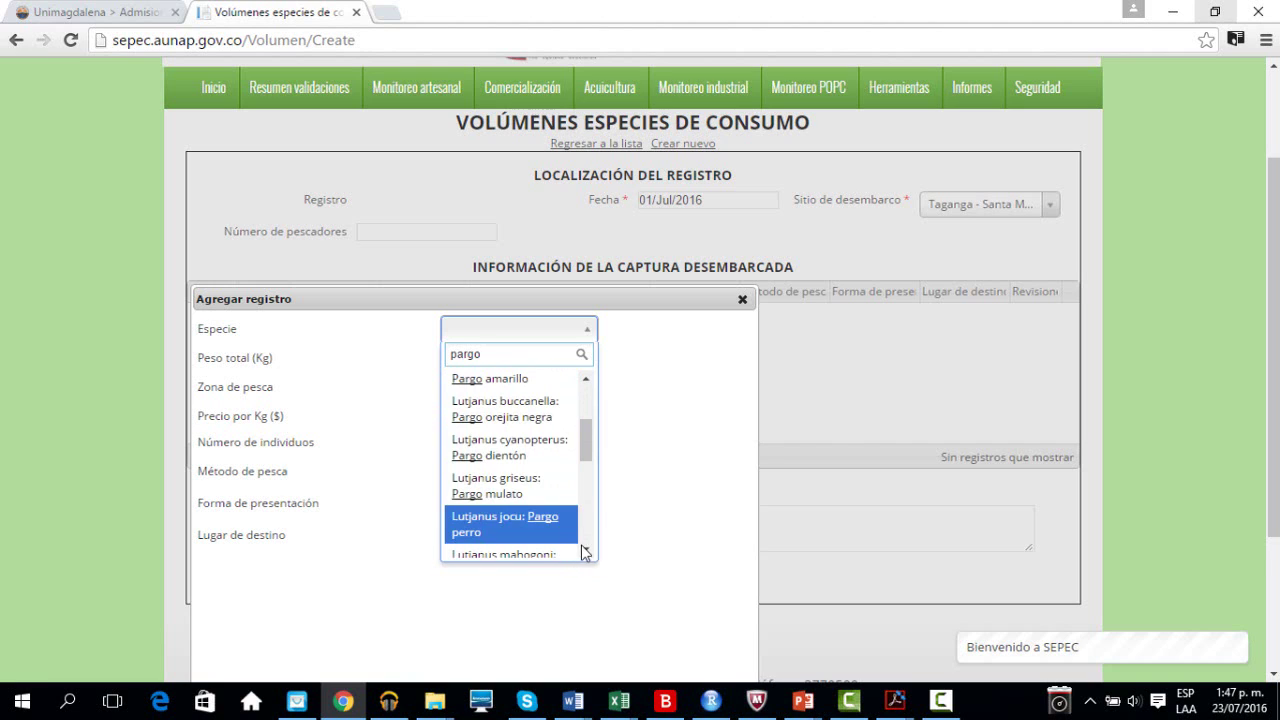
{"action": "scroll", "coordinate": [585, 551], "scroll_direction": "down", "scroll_amount": 3}
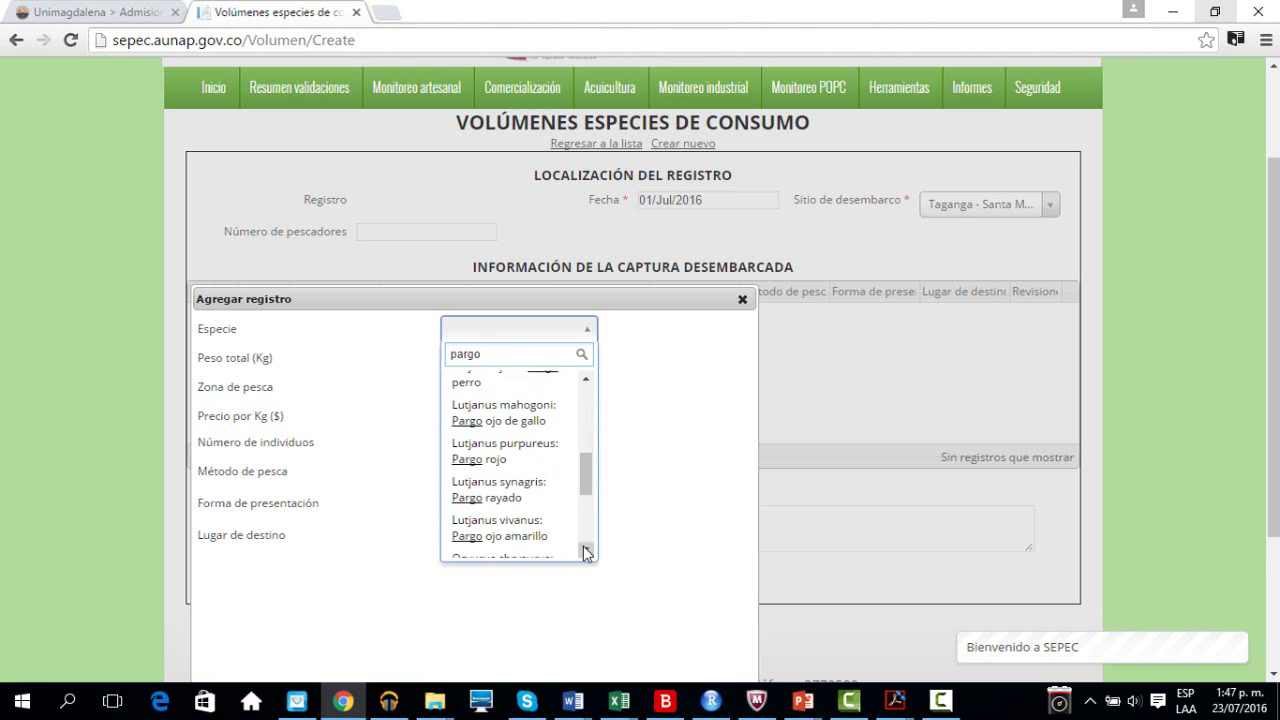
{"action": "left_click", "coordinate": [509, 500]}
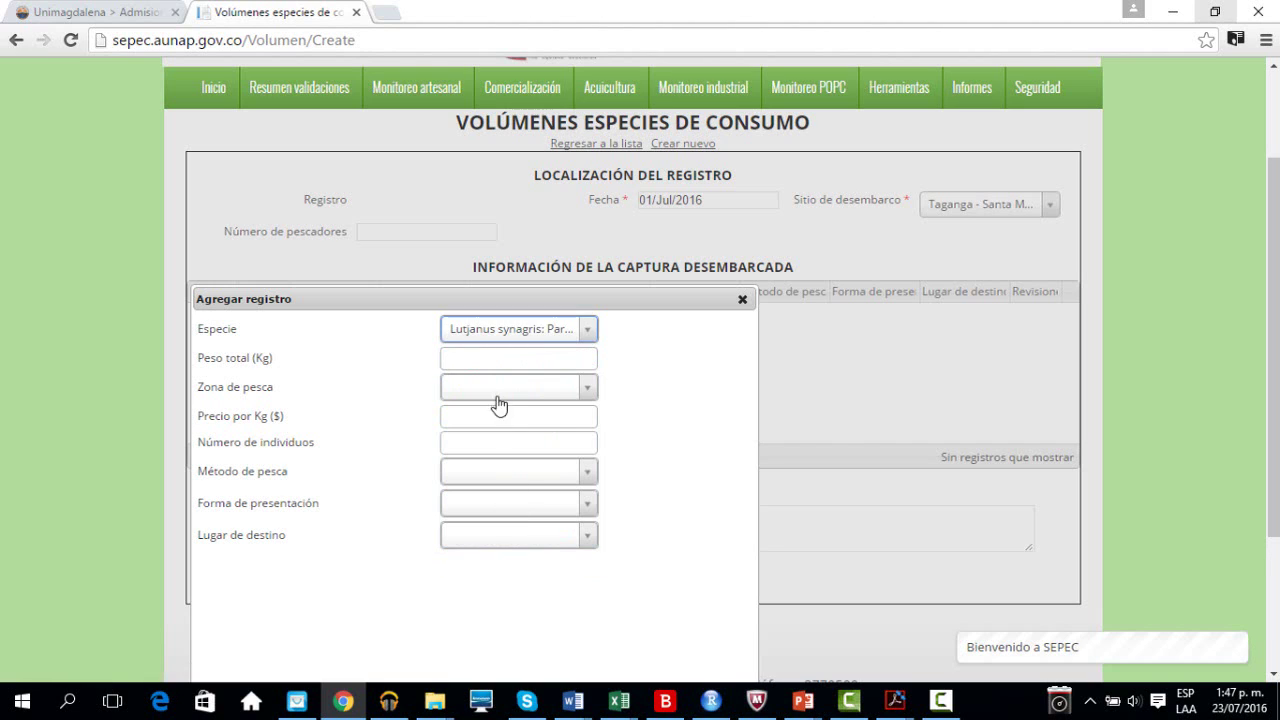
Set the catch entry's total weight to 5.5 kg and its fishing zone to Km 3 Frente a Sabanilla - Barranquilla
{"action": "left_click", "coordinate": [468, 358]}
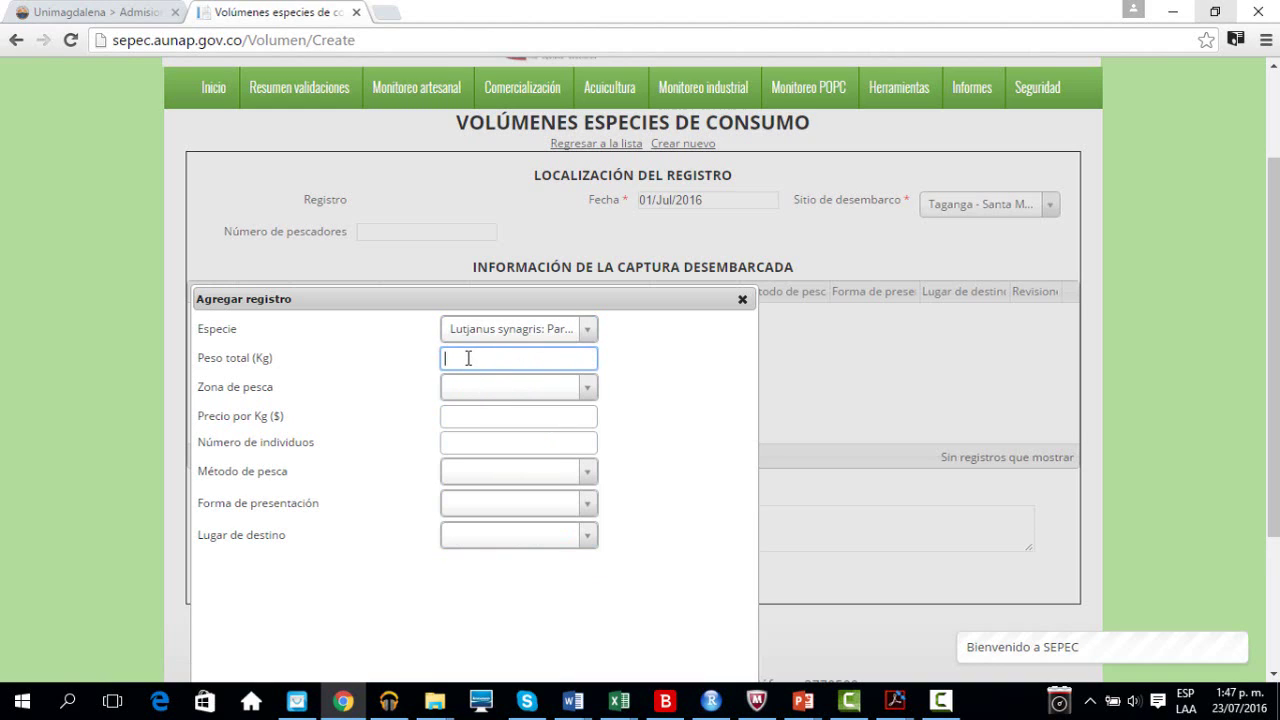
{"action": "type", "text": "5"}
{"action": "type", "text": ".5"}
{"action": "left_click", "coordinate": [474, 389]}
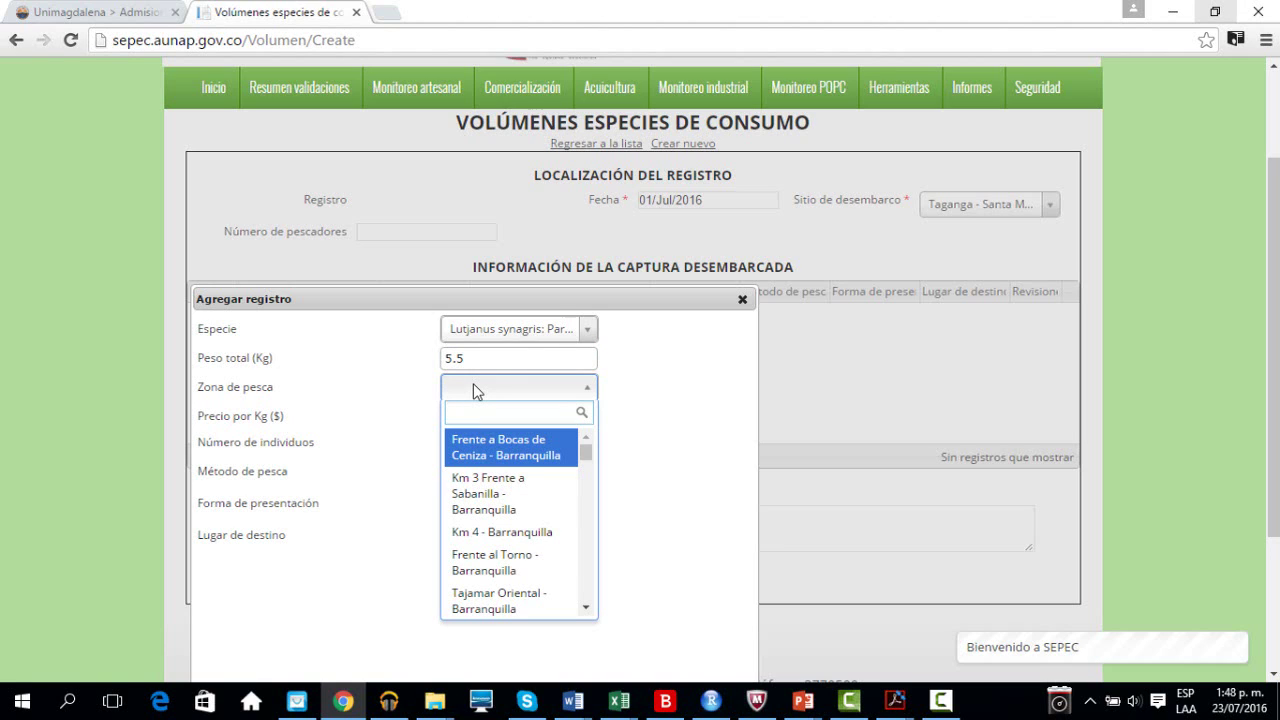
{"action": "type", "text": "t"}
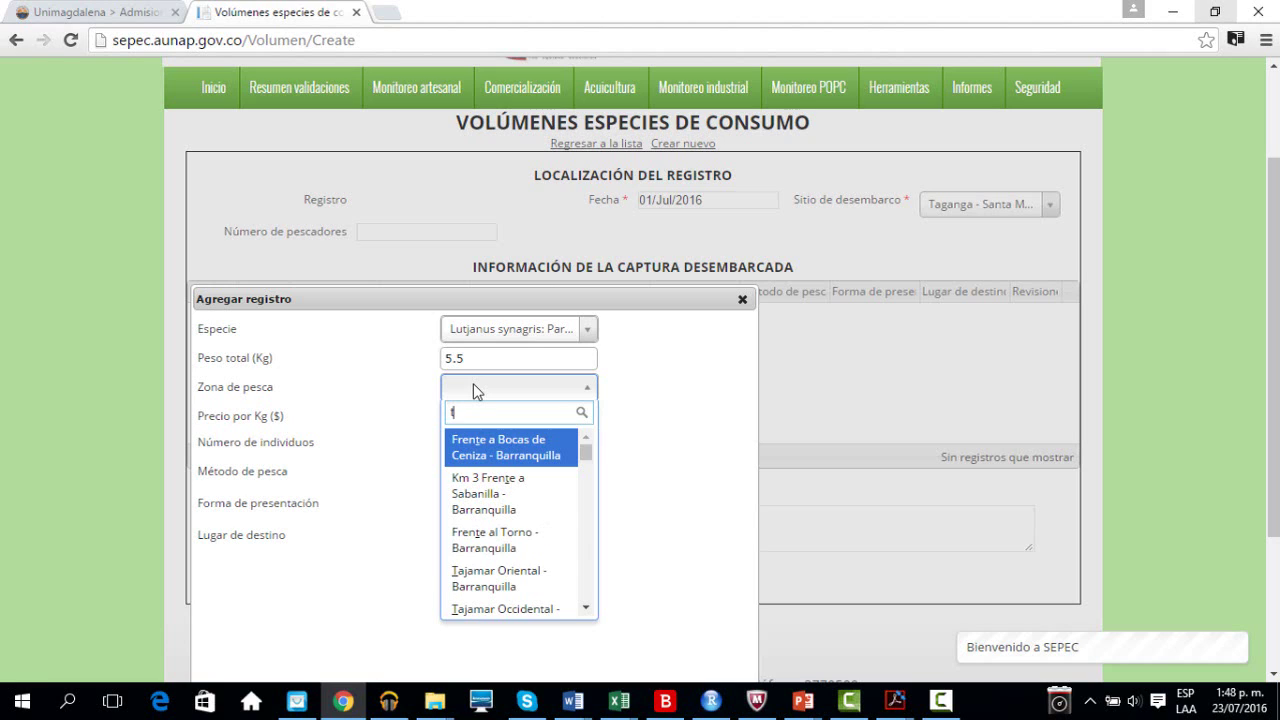
{"action": "left_click", "coordinate": [508, 513]}
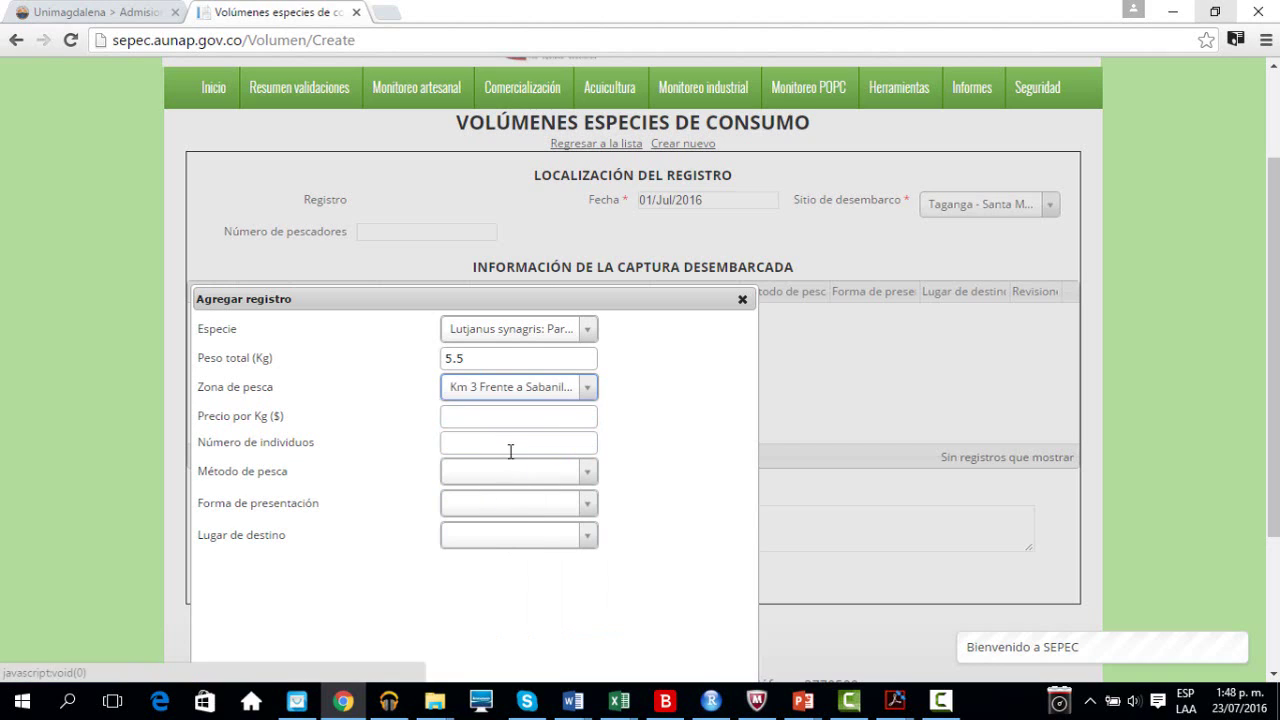
Set the catch entry's price per kg to 10000 and its number of individuals to 15
{"action": "left_click", "coordinate": [492, 421]}
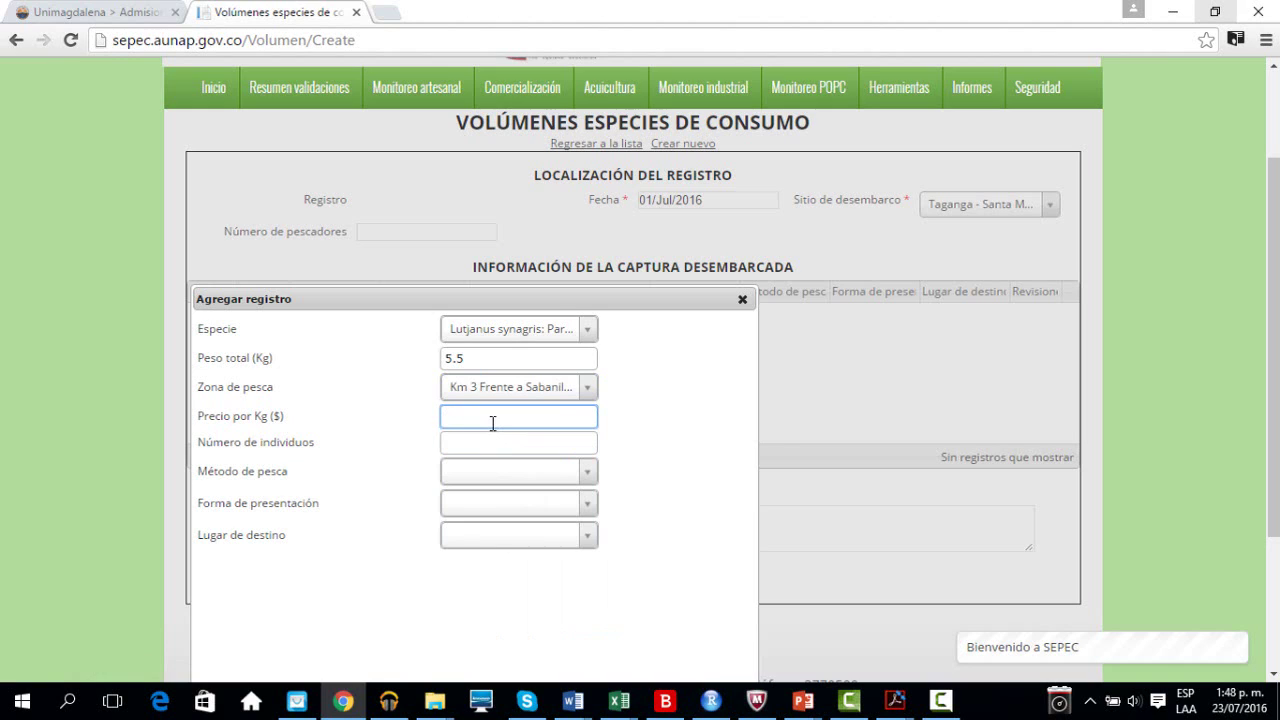
{"action": "type", "text": "10000"}
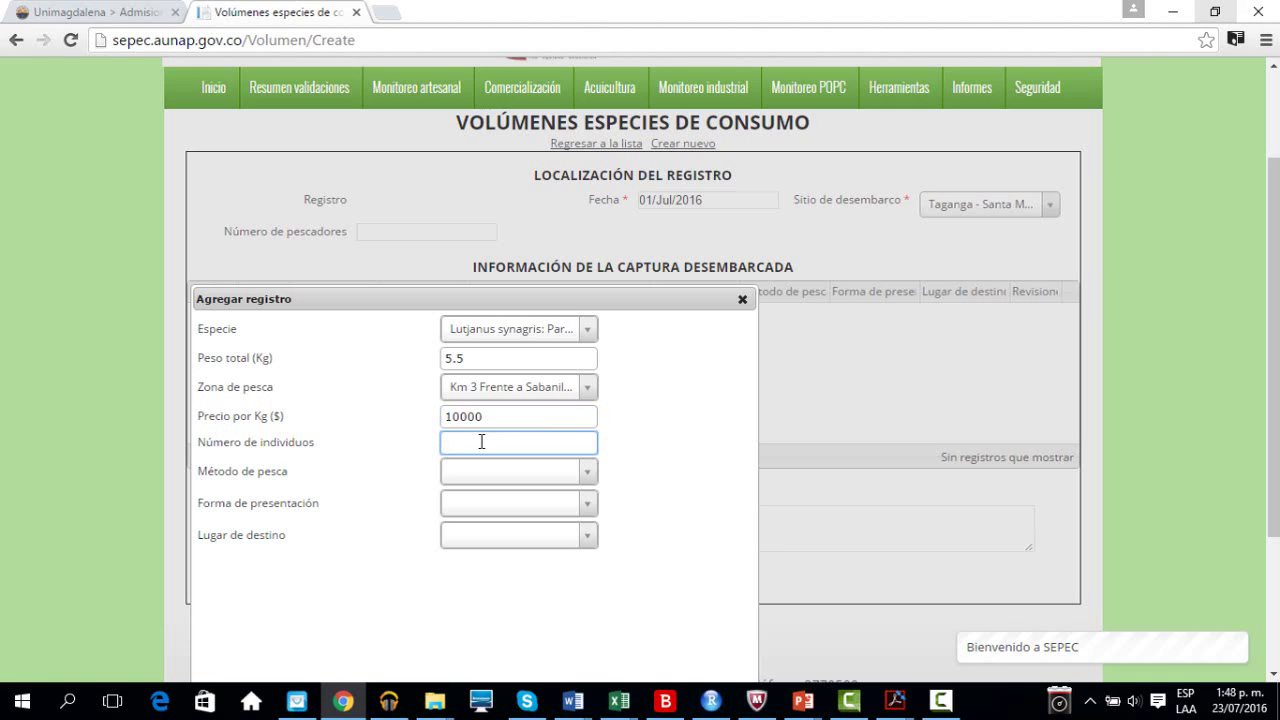
{"action": "type", "text": "15"}
Set the entry's fishing method to Trasmallo, Red de enmalle fija and its presentation form to Eviscerado
{"action": "left_click", "coordinate": [474, 474]}
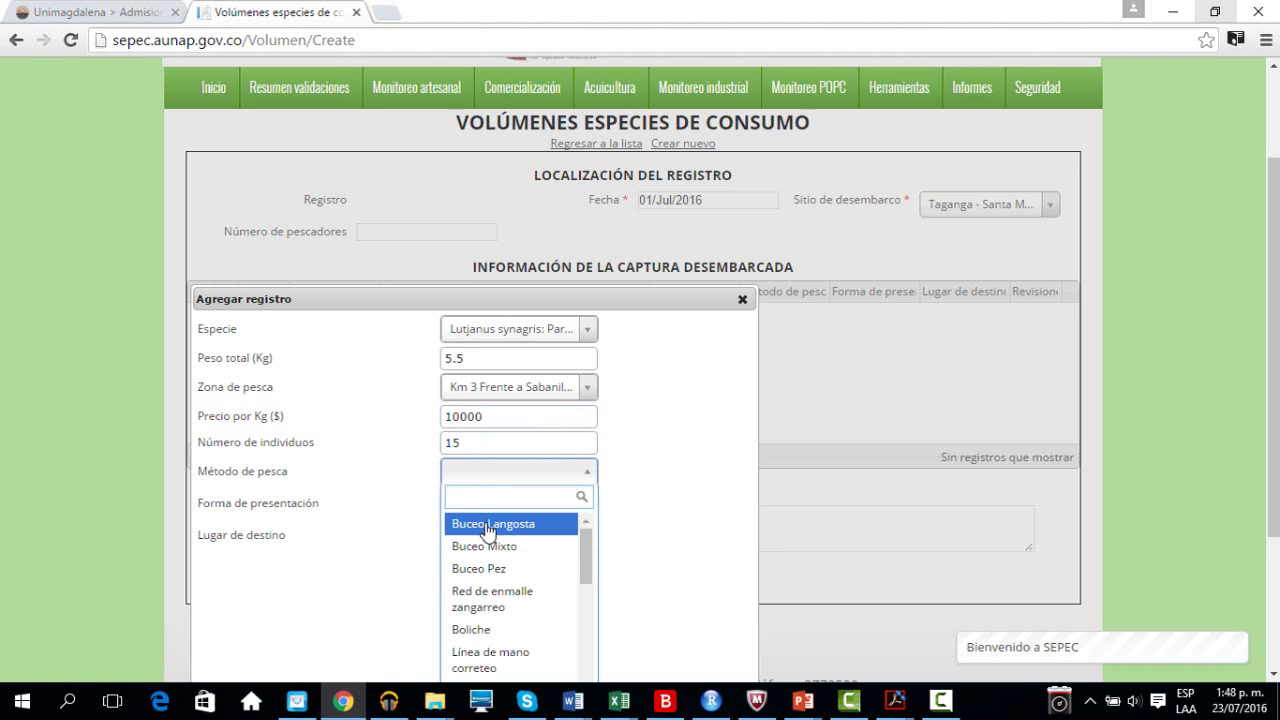
{"action": "type", "text": "red"}
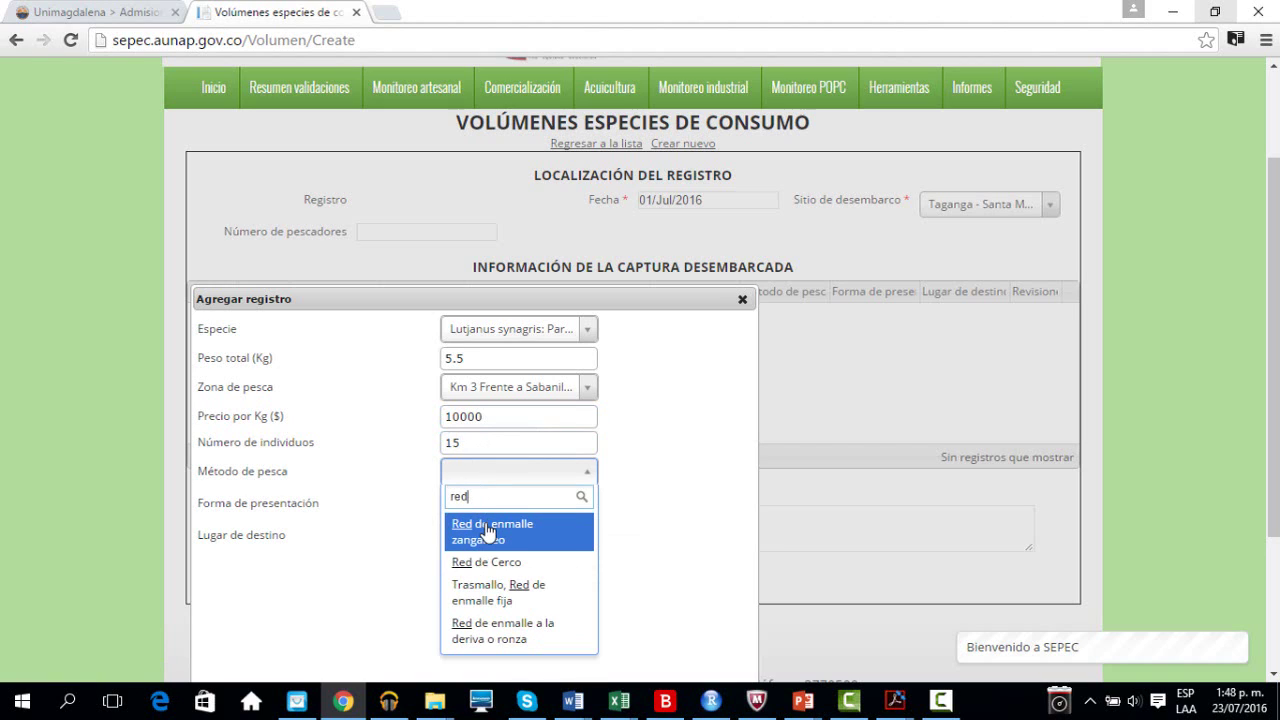
{"action": "left_click", "coordinate": [494, 593]}
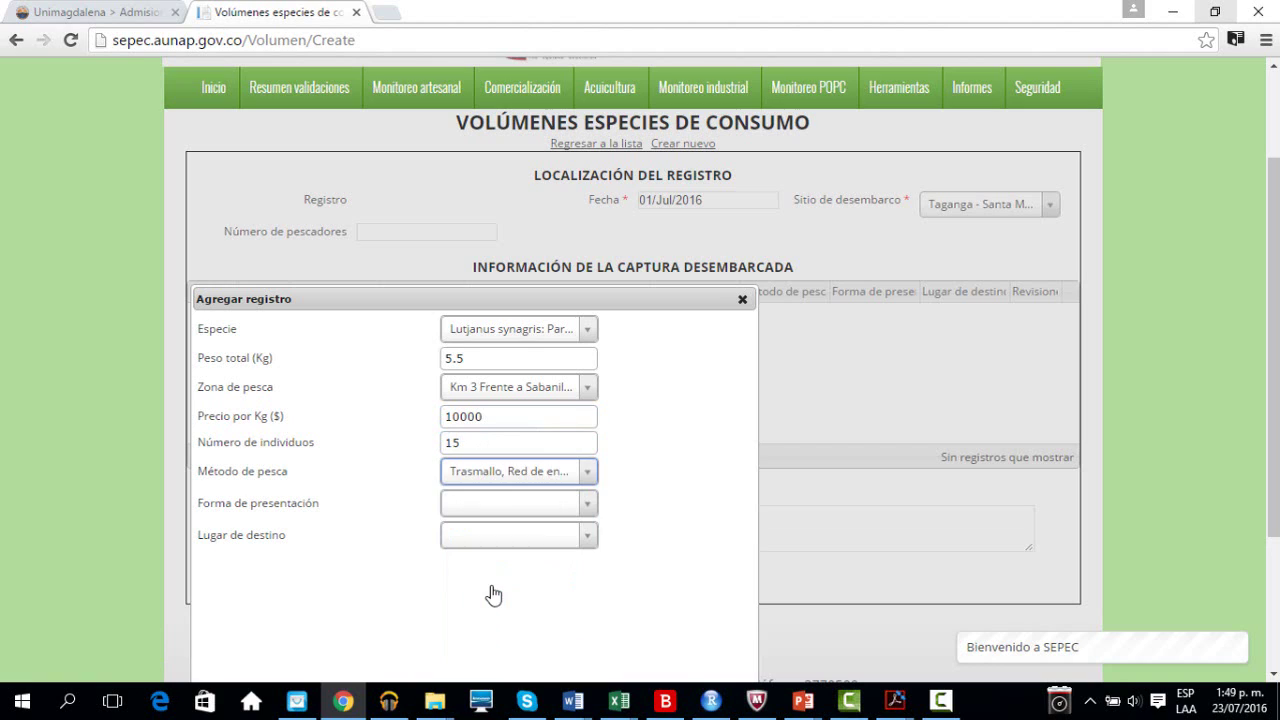
{"action": "left_click", "coordinate": [492, 509]}
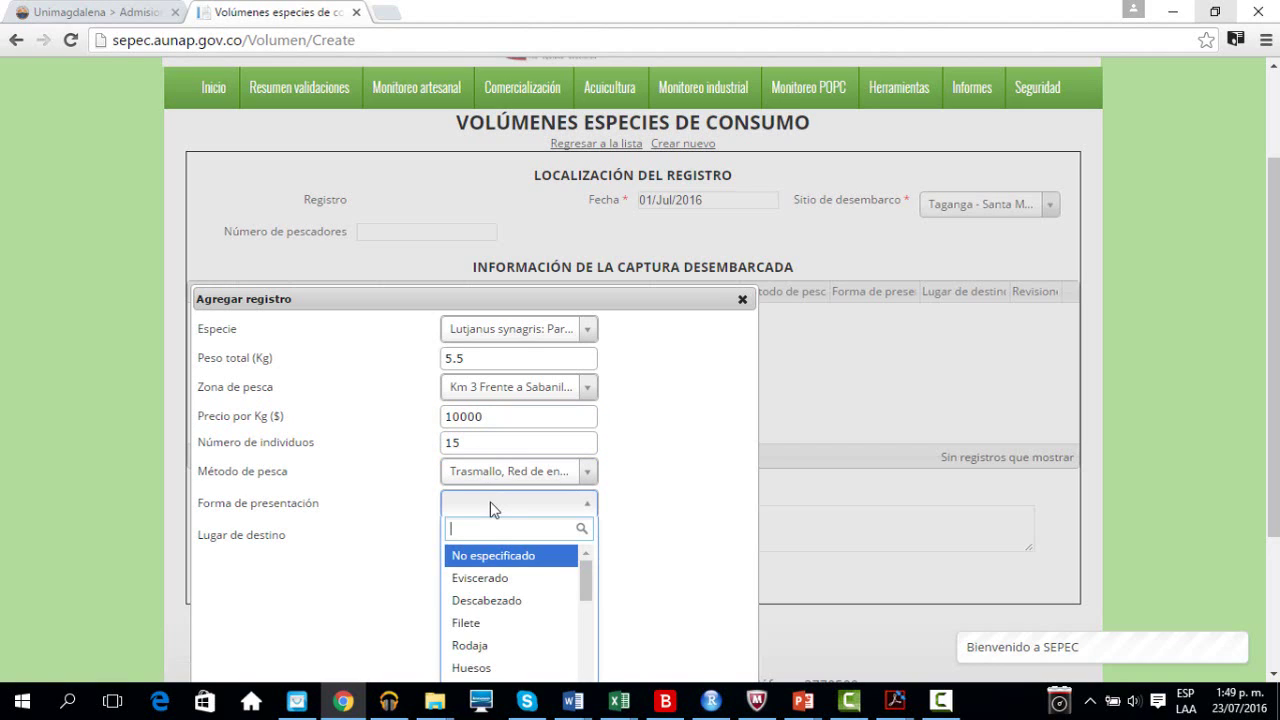
{"action": "left_click", "coordinate": [492, 580]}
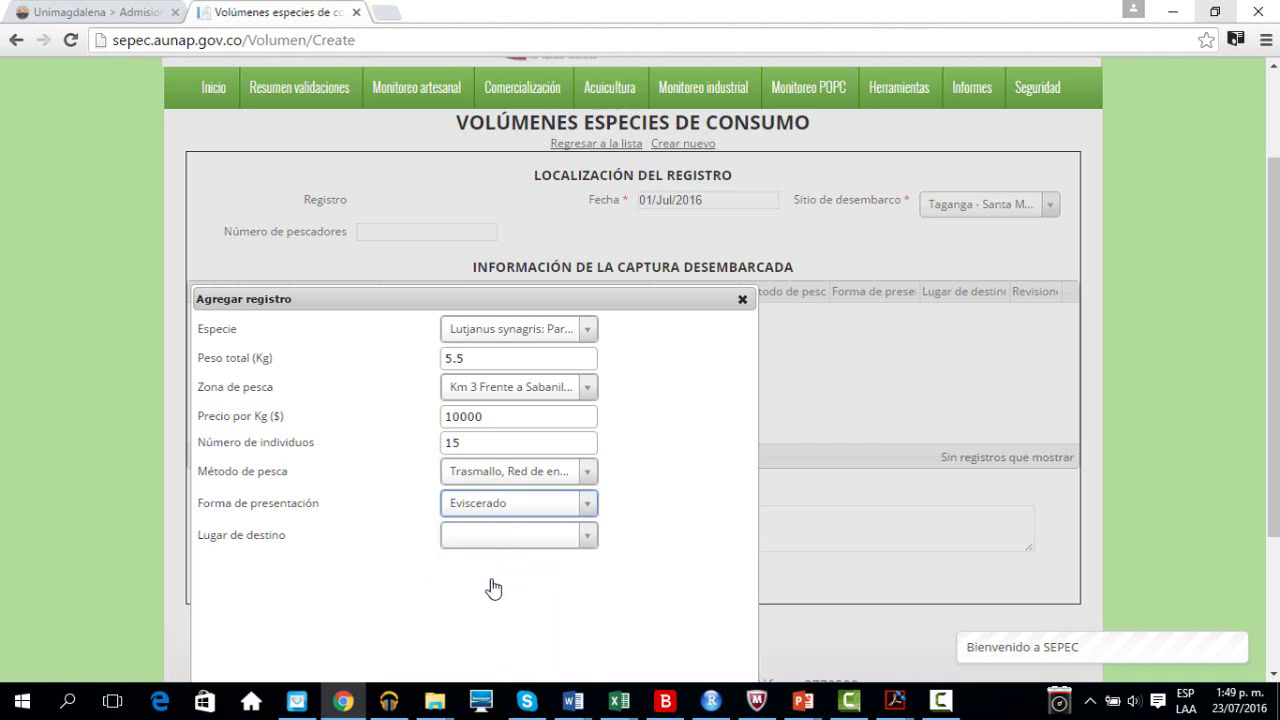
Set the entry's destination to Santa Marta - Magdalena, then save the entry and close its form
{"action": "left_click", "coordinate": [481, 545]}
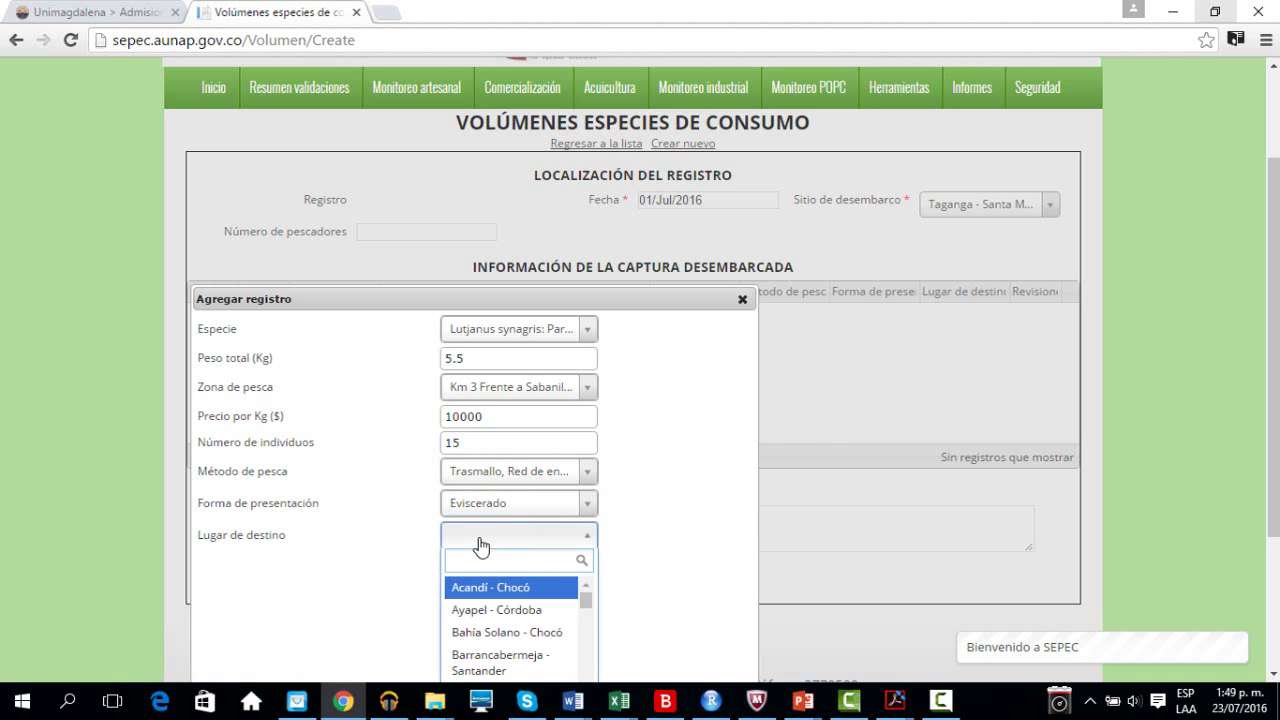
{"action": "type", "text": "sant"}
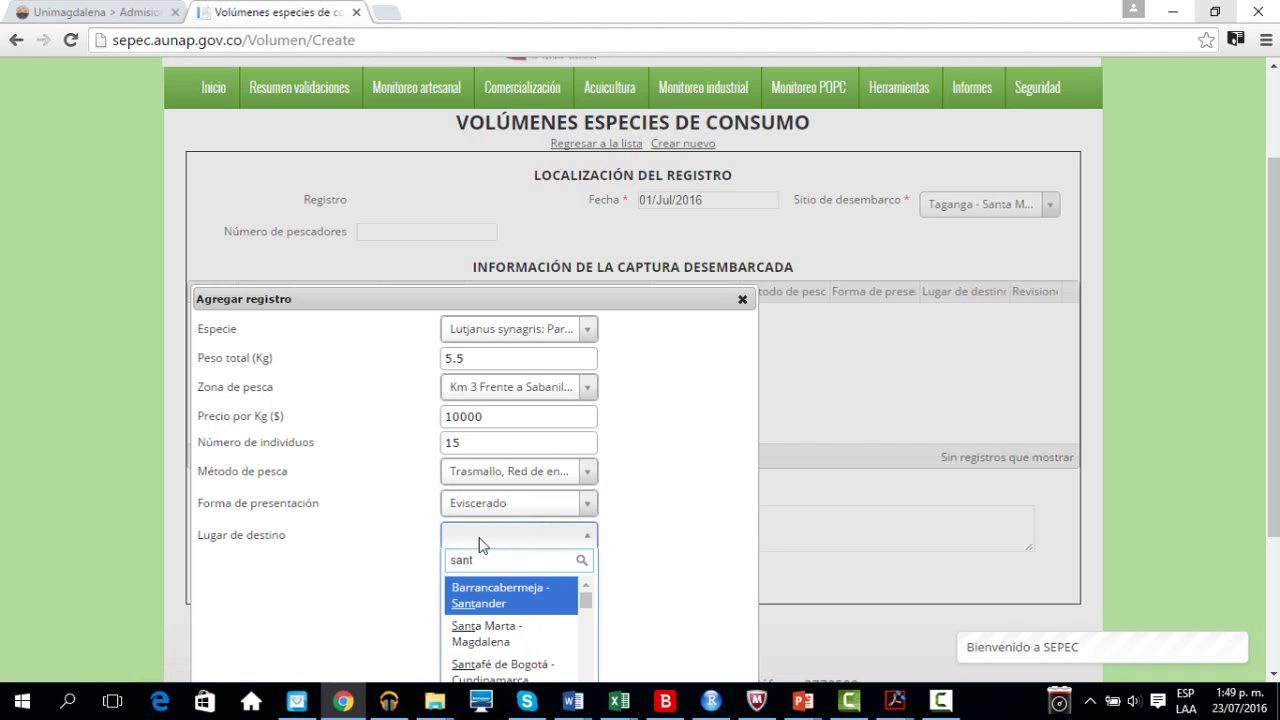
{"action": "left_click", "coordinate": [486, 633]}
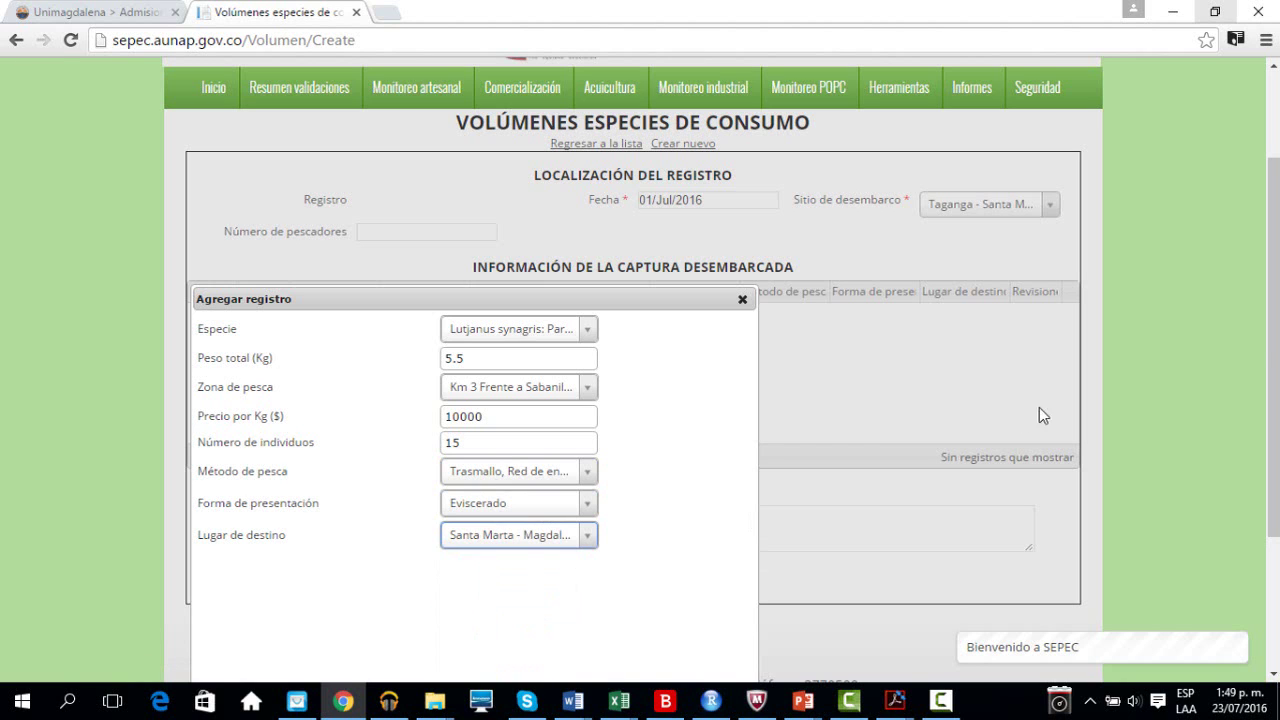
{"action": "scroll", "coordinate": [1257, 423], "scroll_direction": "down", "scroll_amount": 1}
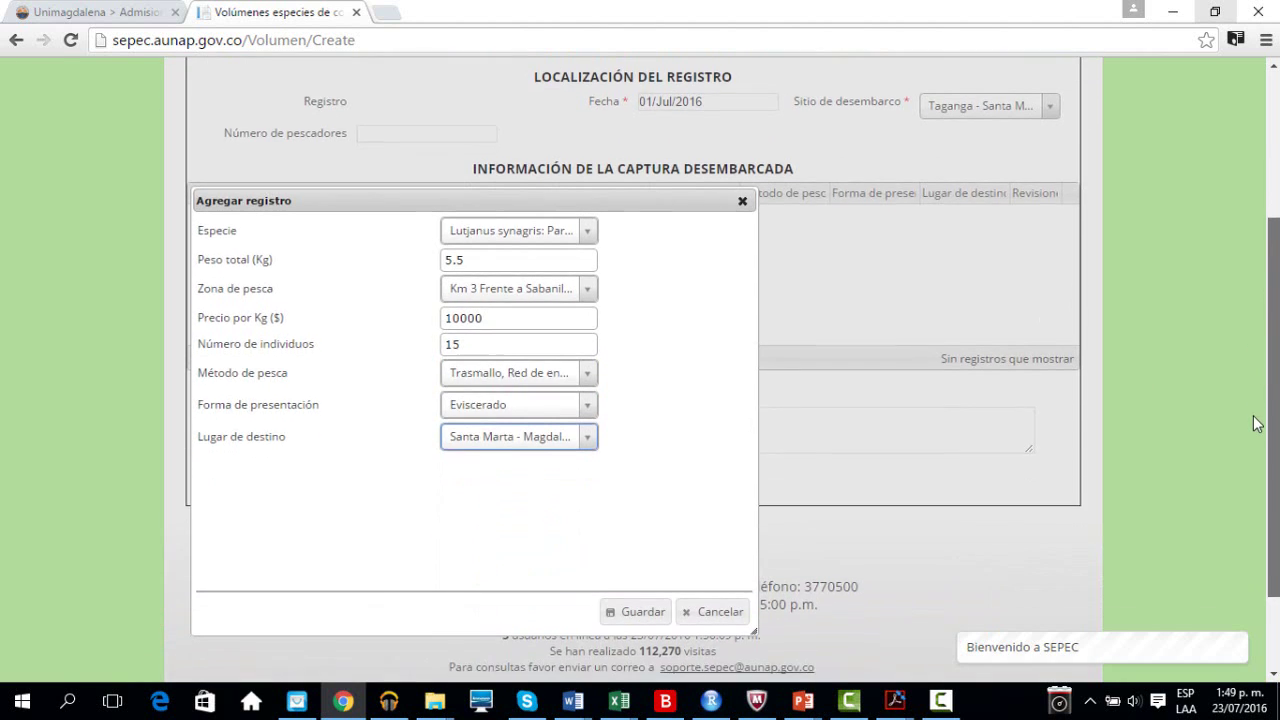
{"action": "left_click", "coordinate": [630, 597]}
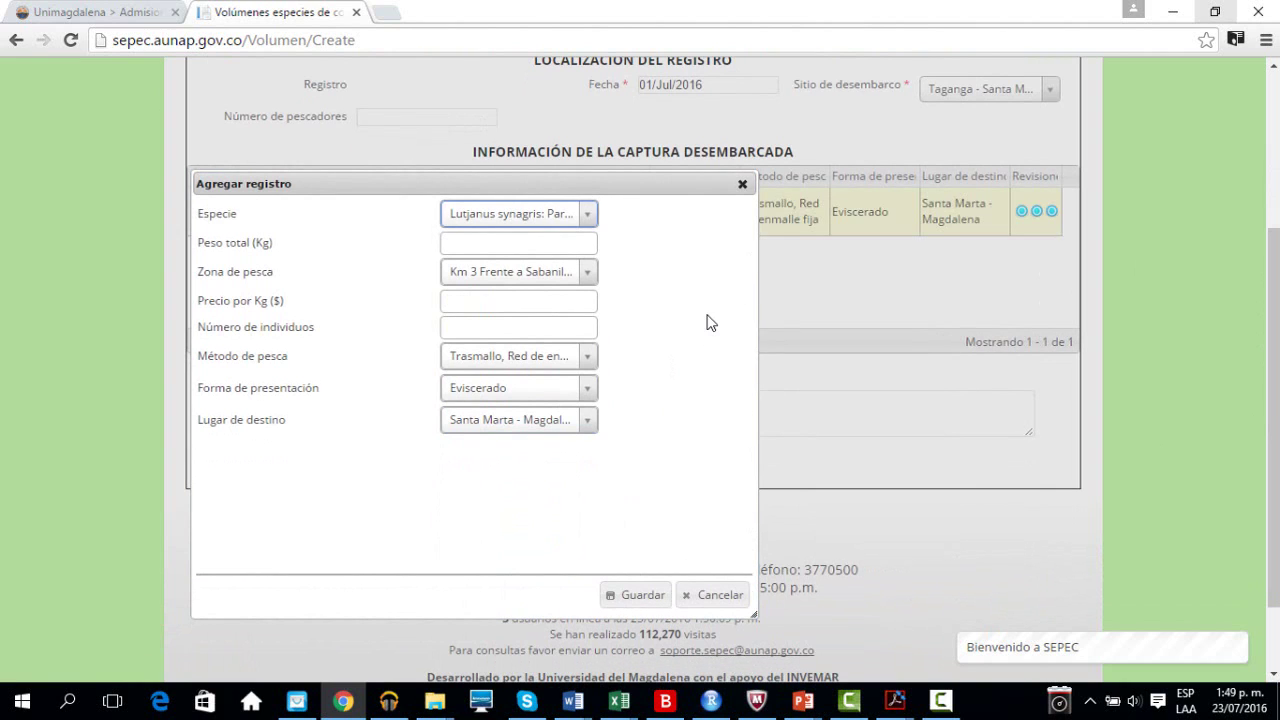
{"action": "left_click", "coordinate": [743, 186]}
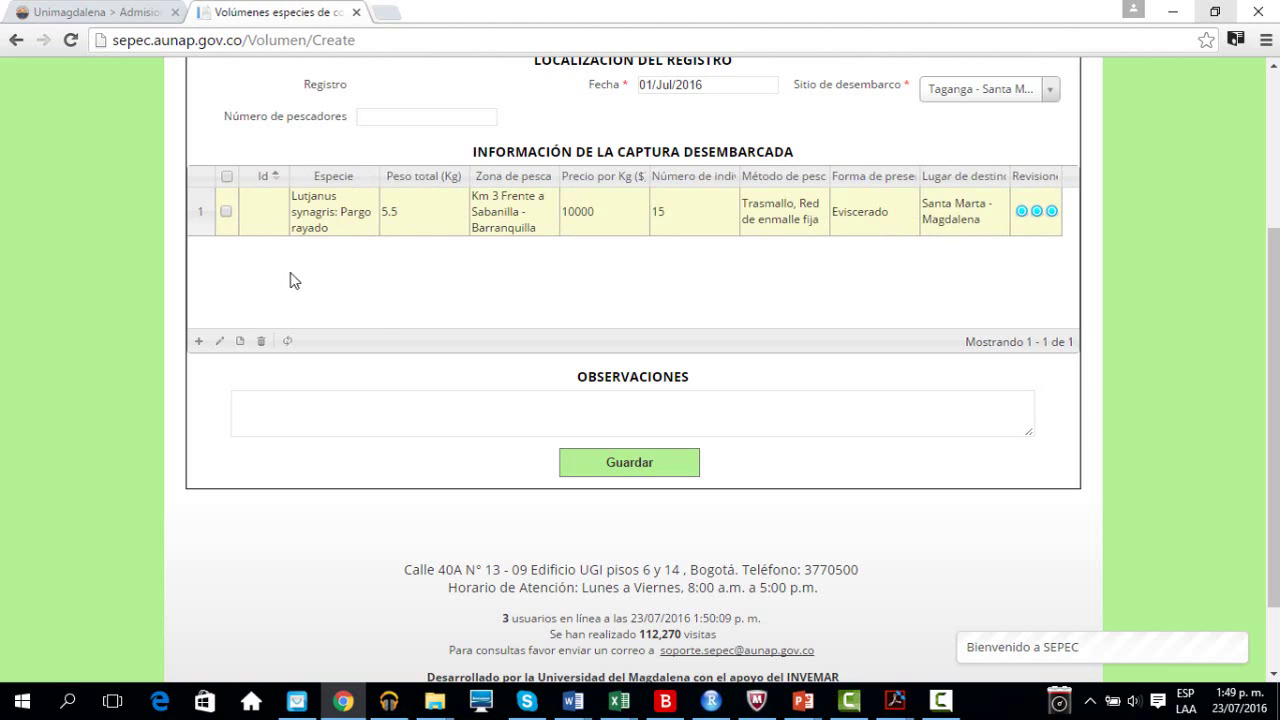
Add a second landed catch entry and set its species to Caranx crysos: Cojinoa caranegra, Cojinoa
{"action": "left_click", "coordinate": [198, 343]}
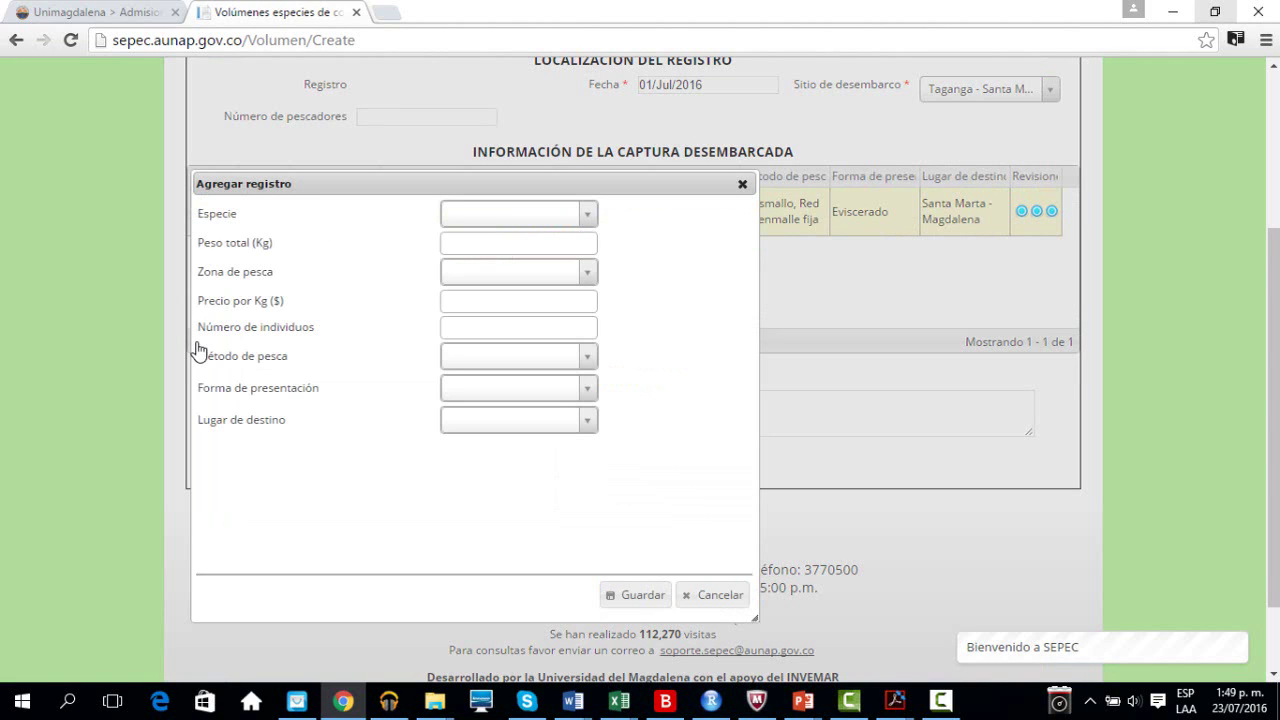
{"action": "left_click", "coordinate": [508, 230]}
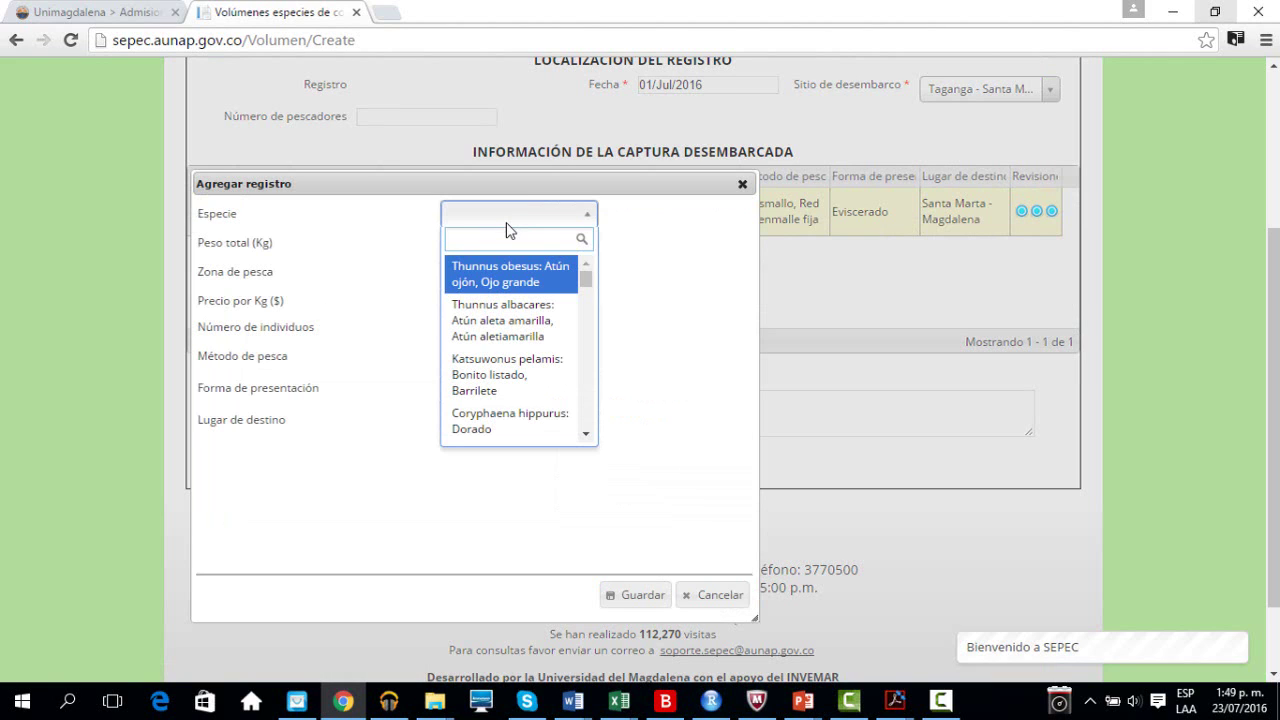
{"action": "type", "text": "c"}
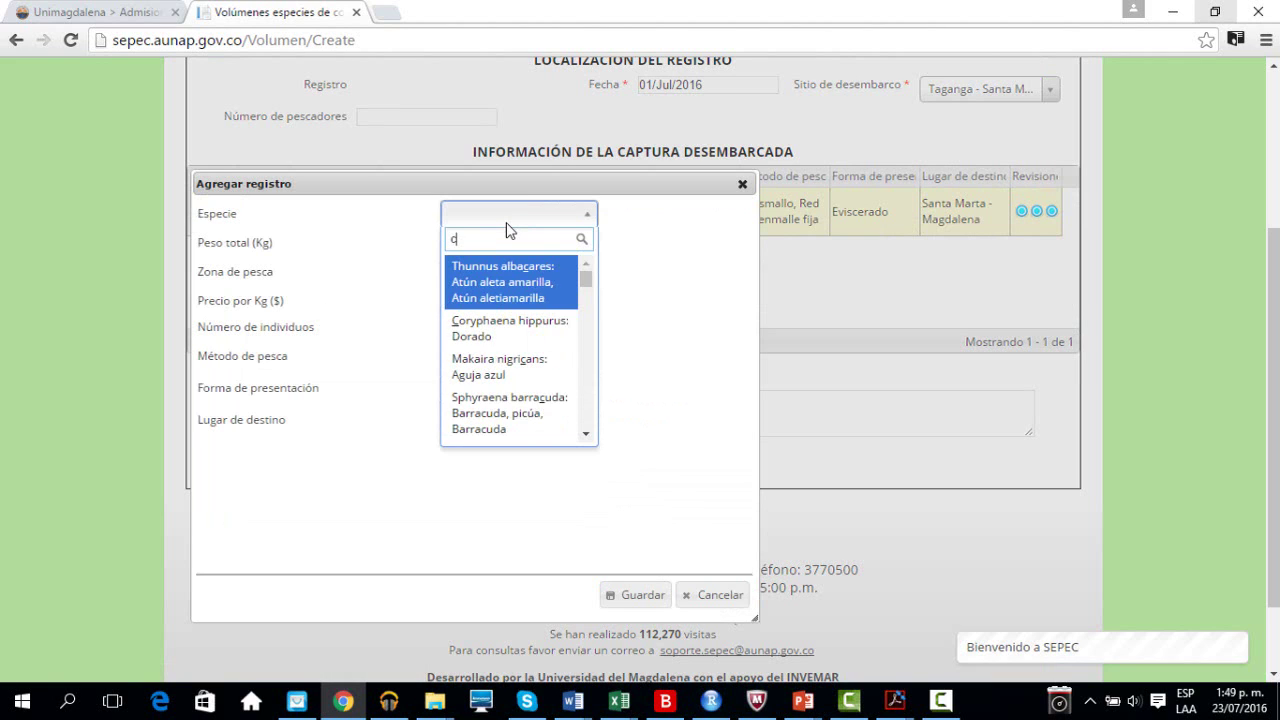
{"action": "type", "text": "oj"}
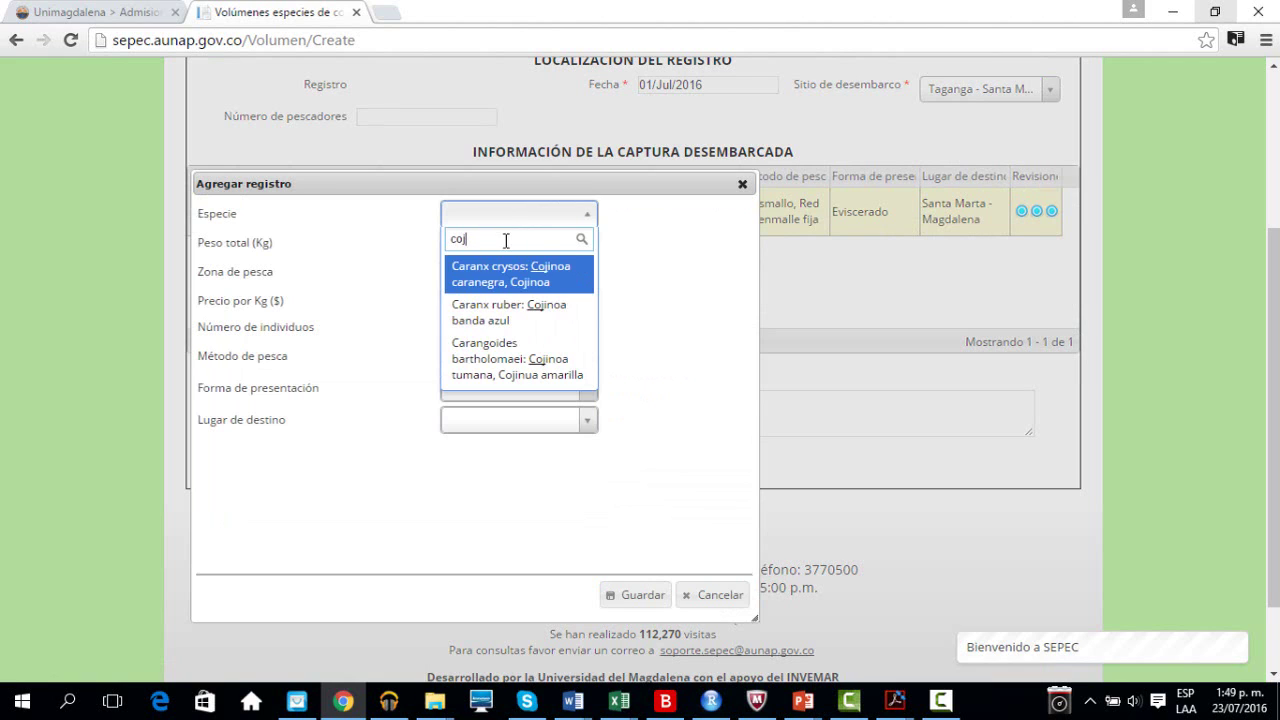
{"action": "left_click", "coordinate": [487, 277]}
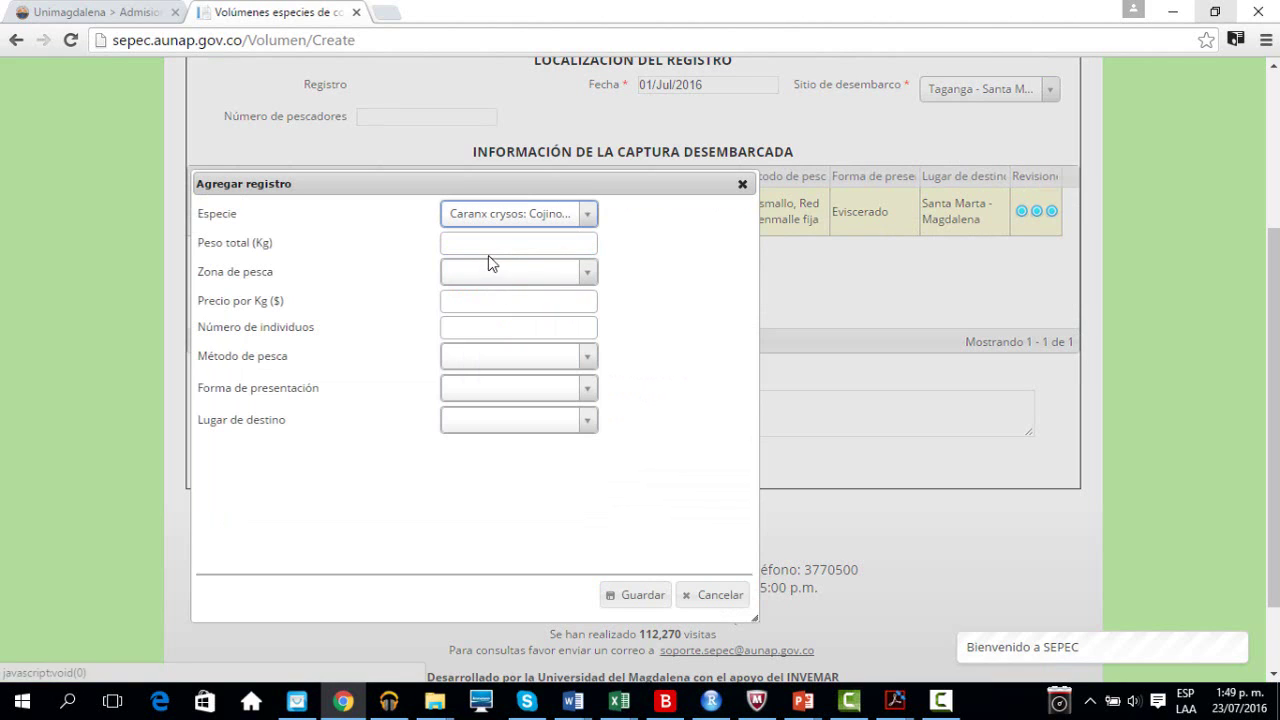
Set the second entry's total weight to 10 kg and its fishing zone to Km 3 Frente a Sabanilla - Barranquilla
{"action": "left_click", "coordinate": [490, 249]}
{"action": "type", "text": "10"}
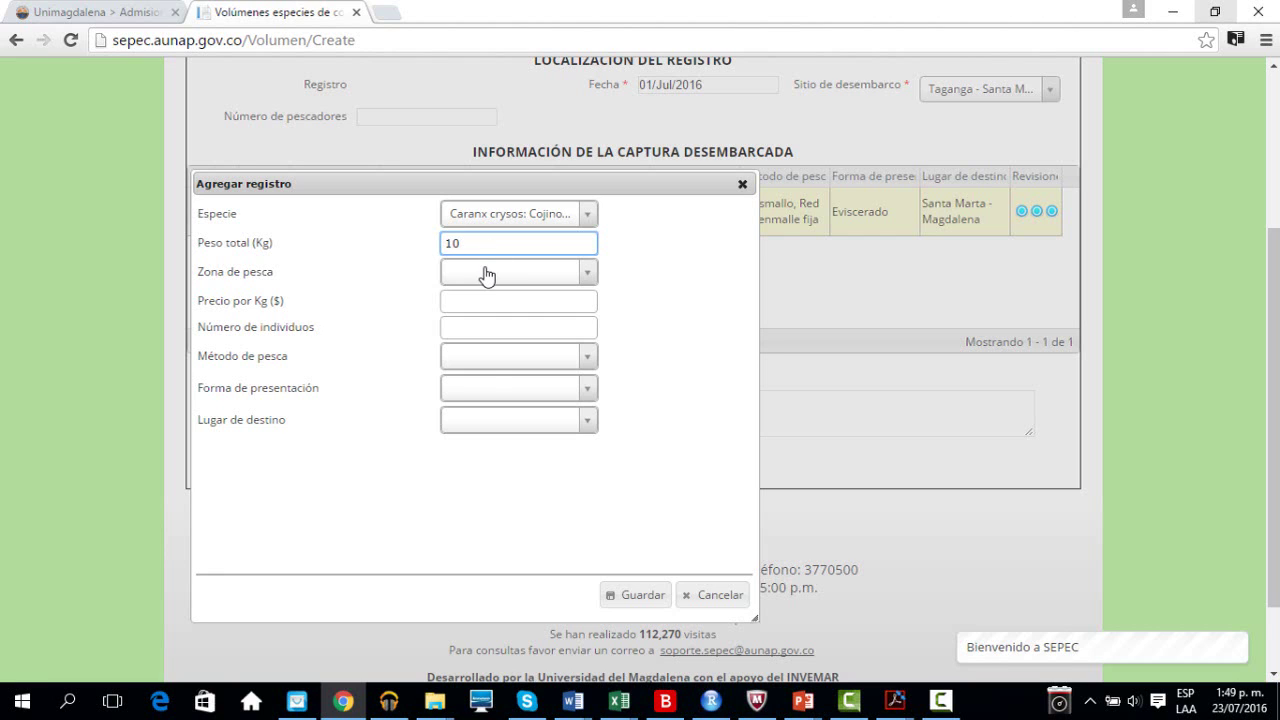
{"action": "left_click", "coordinate": [486, 272]}
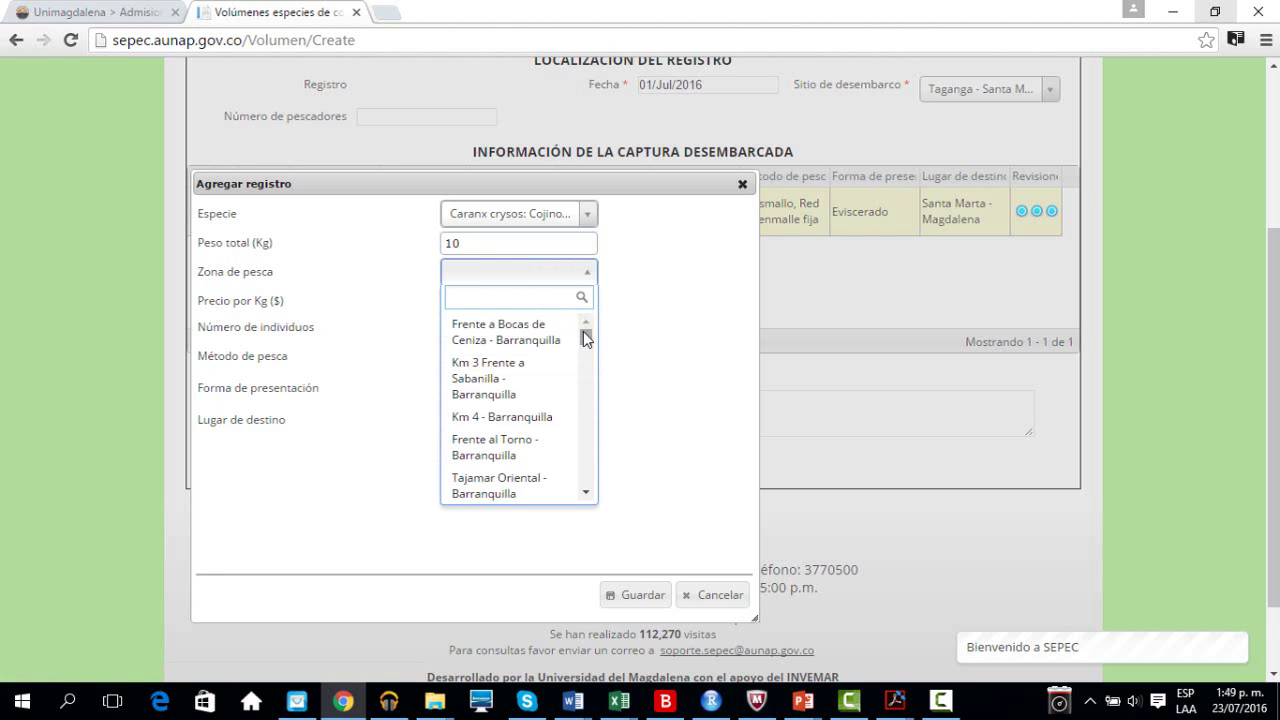
{"action": "mouse_move", "coordinate": [586, 335]}
{"action": "left_mouse_down"}
{"action": "mouse_move", "coordinate": [583, 354]}
{"action": "mouse_move", "coordinate": [576, 330]}
{"action": "left_mouse_up"}
{"action": "left_click", "coordinate": [518, 372]}
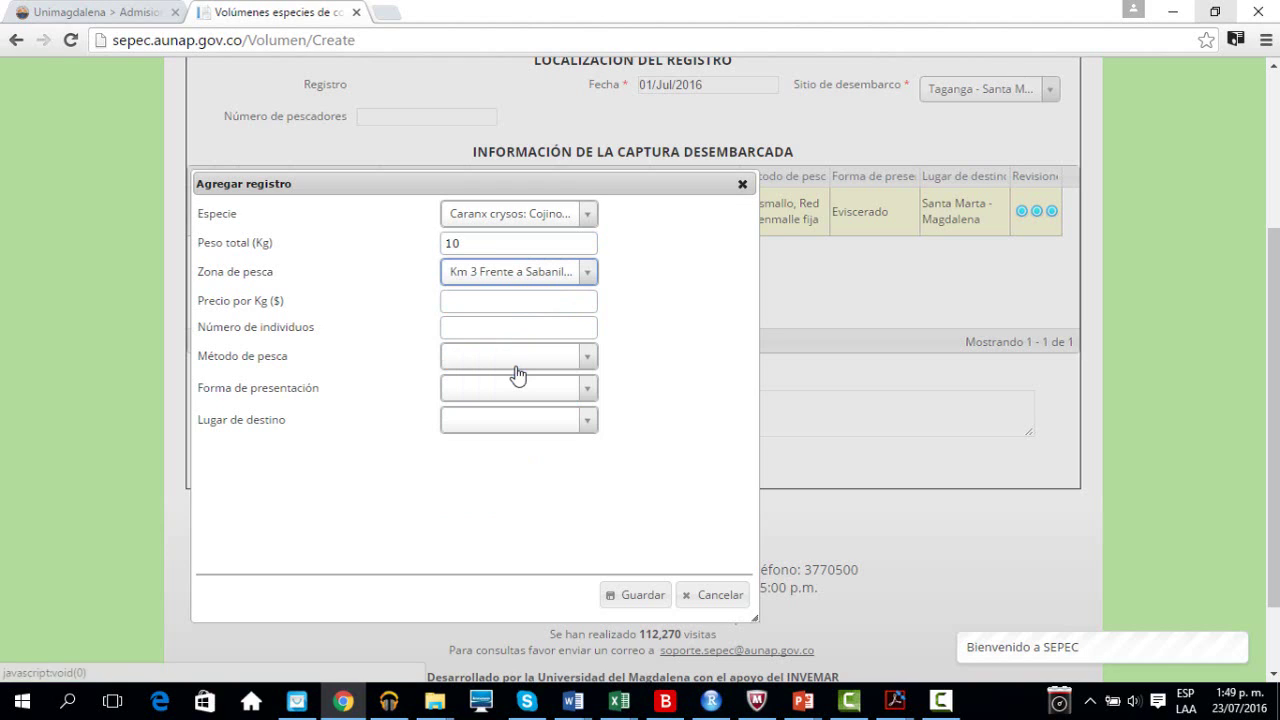
Set the second entry's price per kg to 7500 and its number of individuals to 20
{"action": "left_click", "coordinate": [486, 303]}
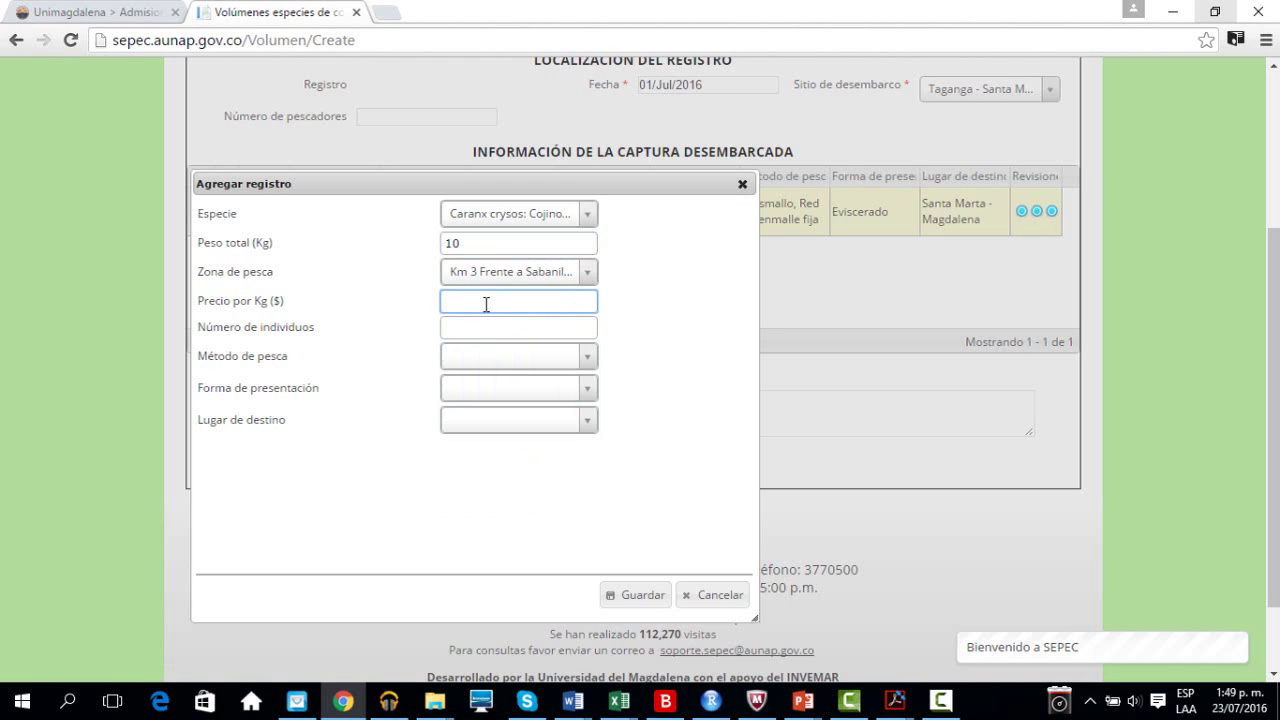
{"action": "type", "text": "7500"}
{"action": "left_click", "coordinate": [476, 325]}
{"action": "type", "text": "20"}
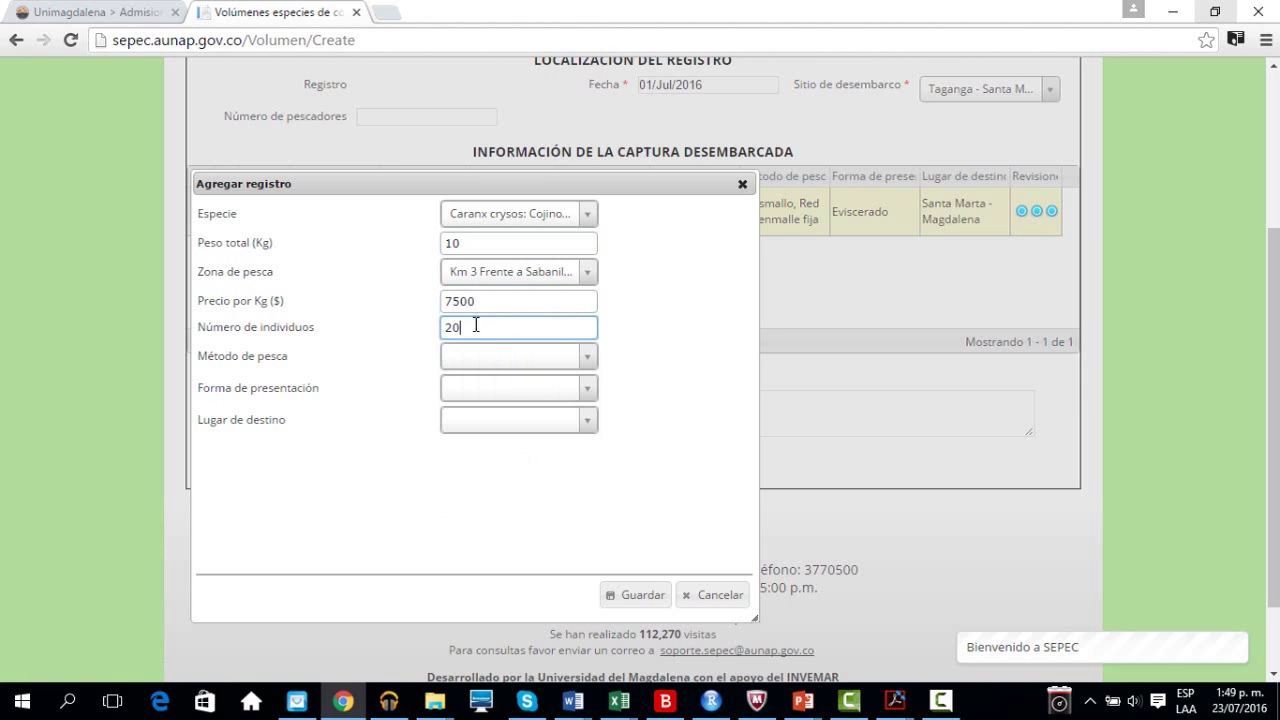
Set the second entry's fishing method to Trasmallo, Red de enmalle fija and its presentation form to Entero
{"action": "left_click", "coordinate": [469, 366]}
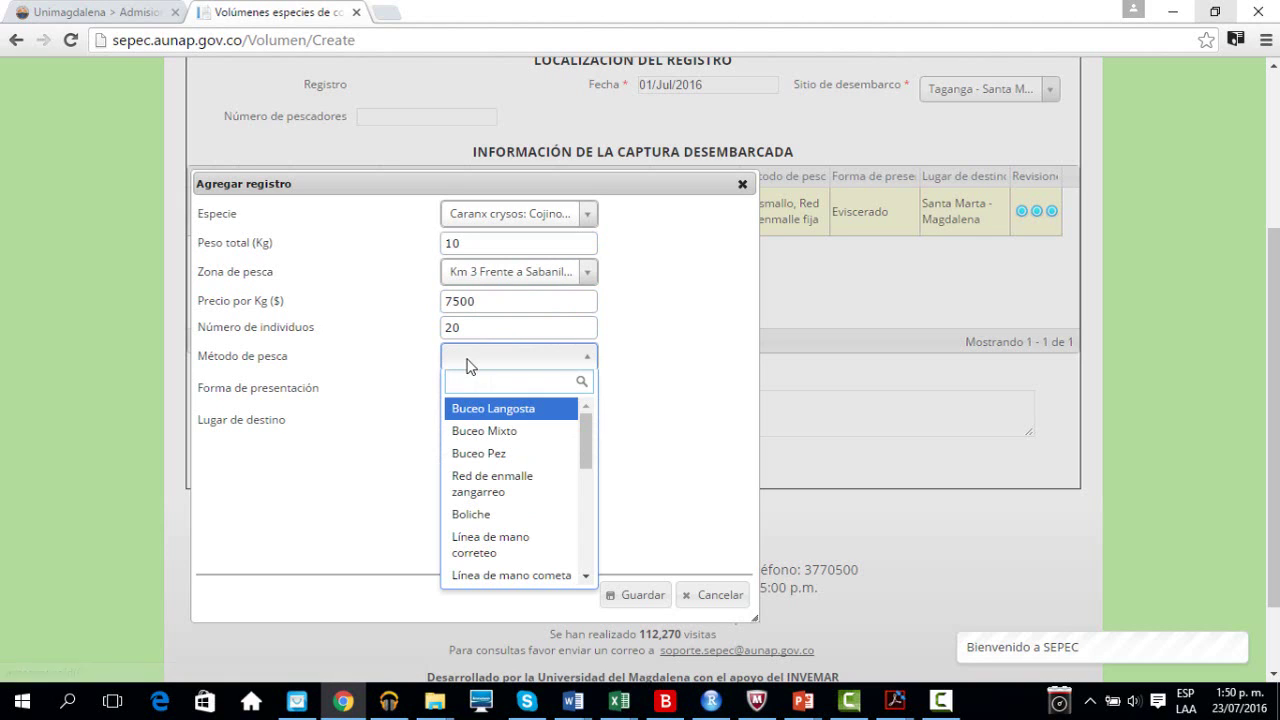
{"action": "type", "text": "red"}
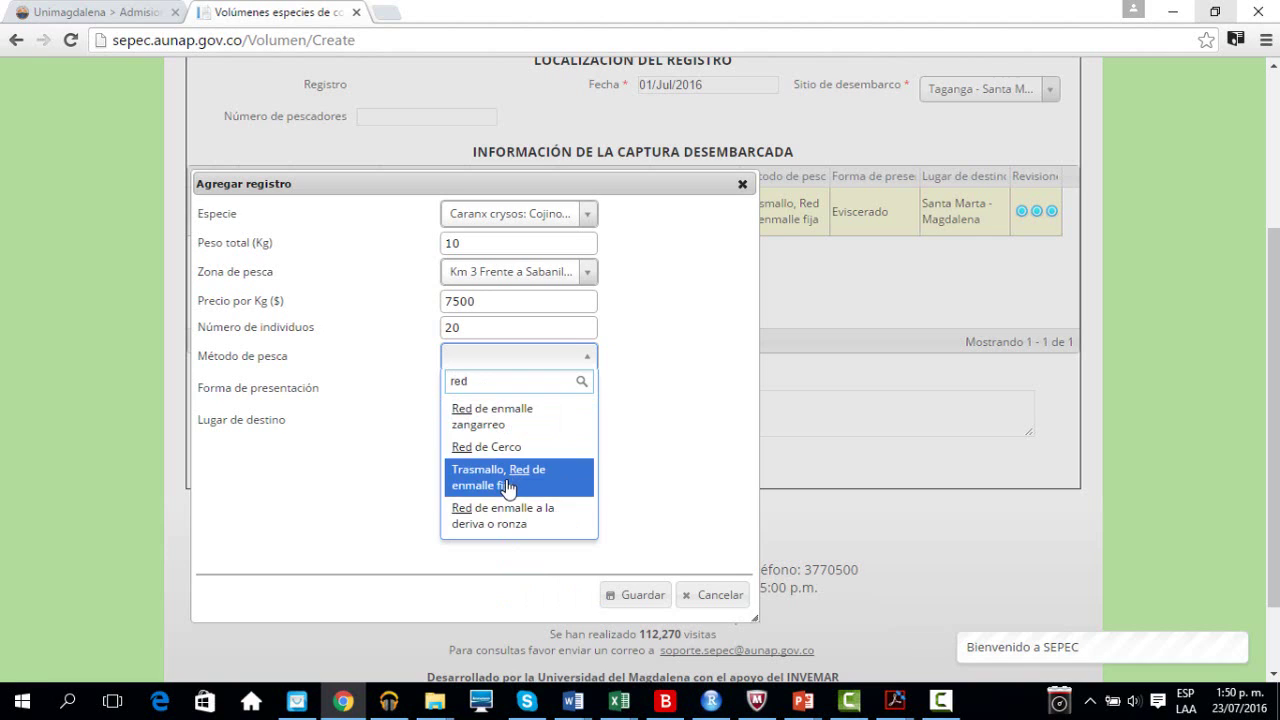
{"action": "left_click", "coordinate": [508, 481]}
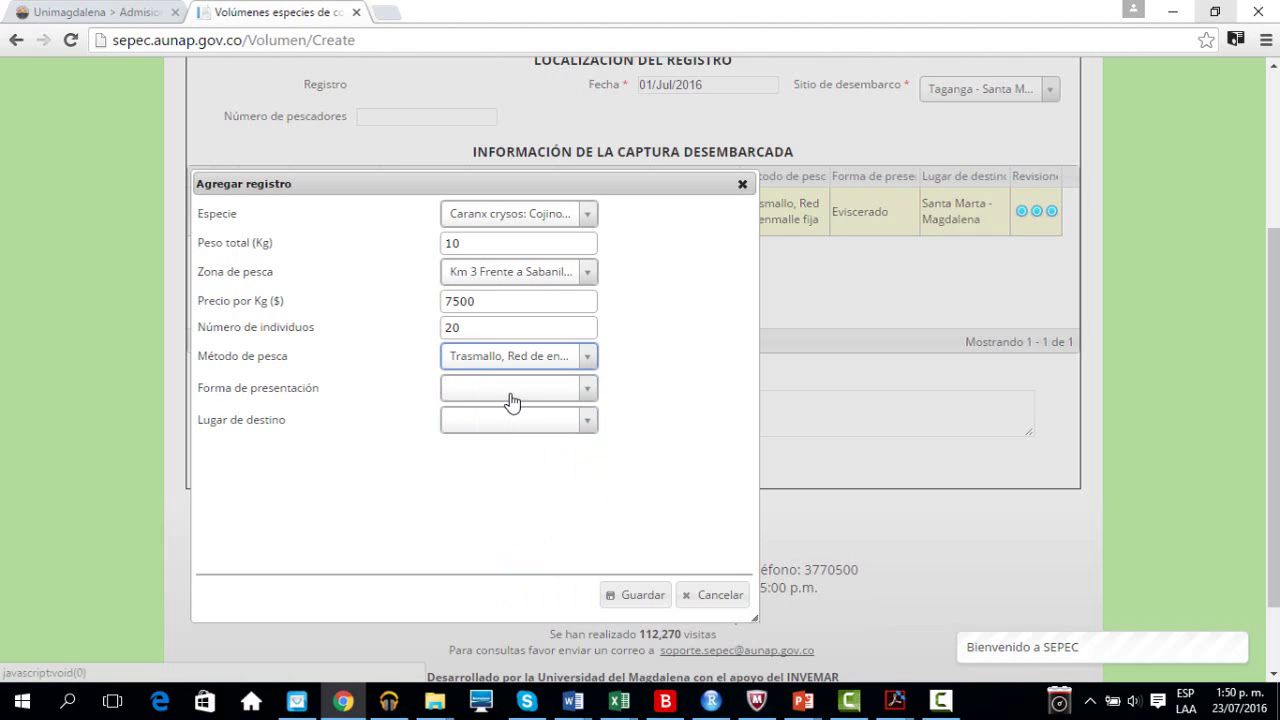
{"action": "left_click", "coordinate": [513, 399]}
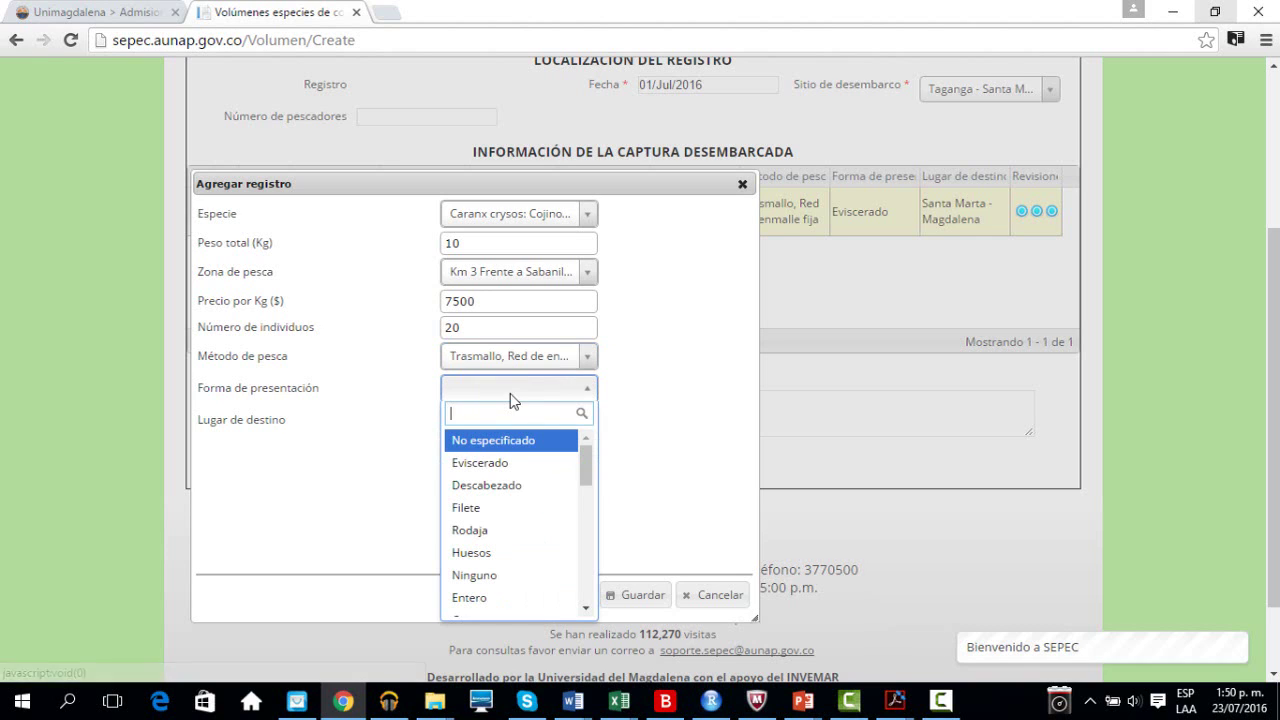
{"action": "left_click", "coordinate": [474, 600]}
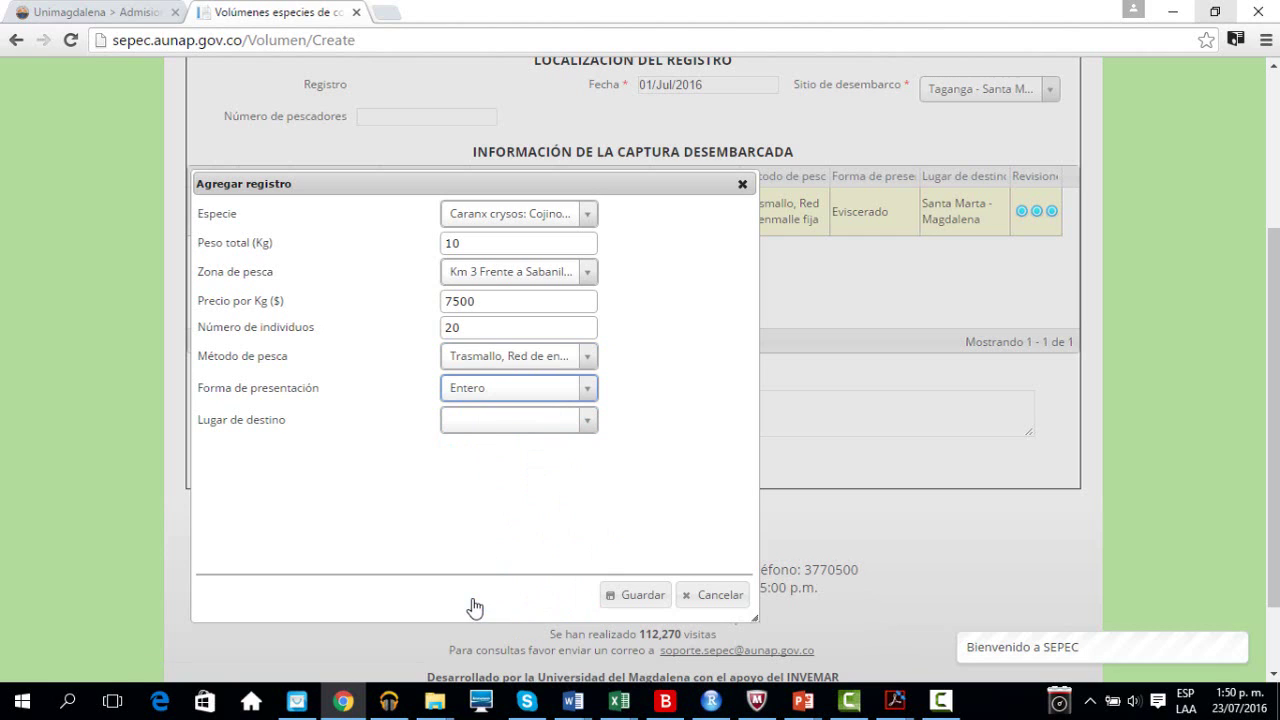
Set the second entry's destination to Santa Marta - Magdalena, save it and close the entry form
{"action": "left_click", "coordinate": [505, 426]}
{"action": "type", "text": "sa"}
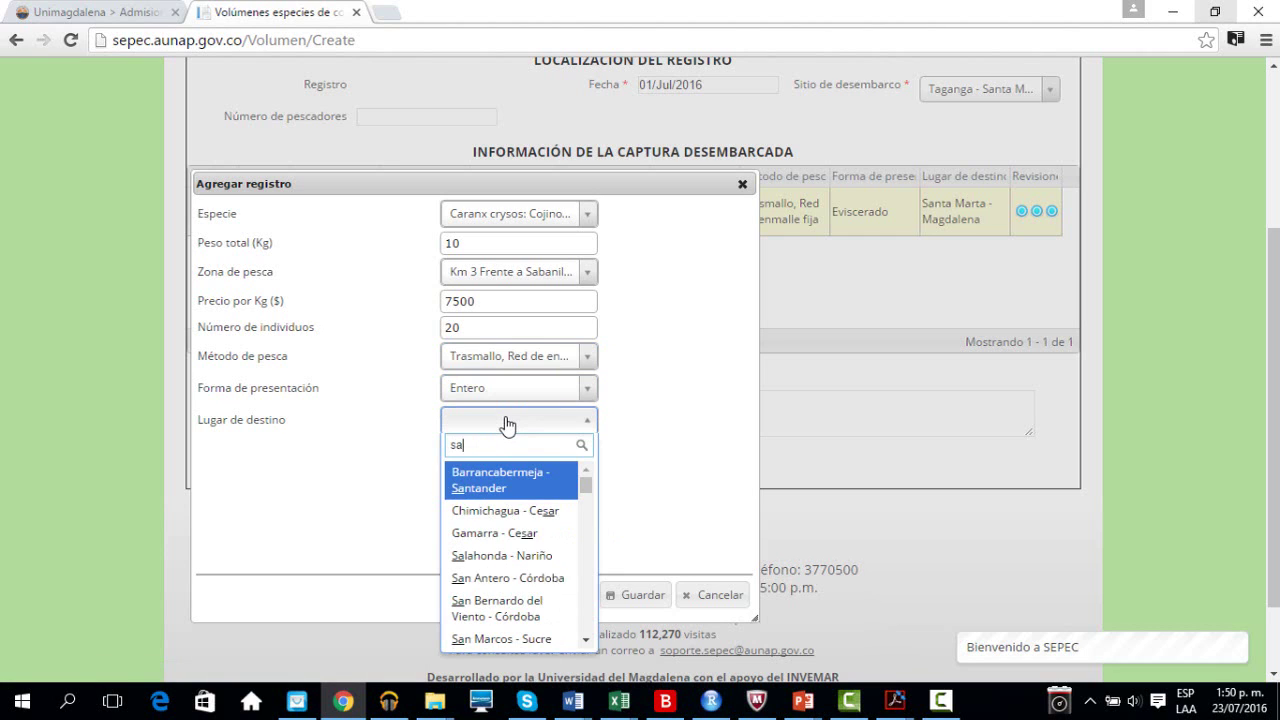
{"action": "type", "text": "nta"}
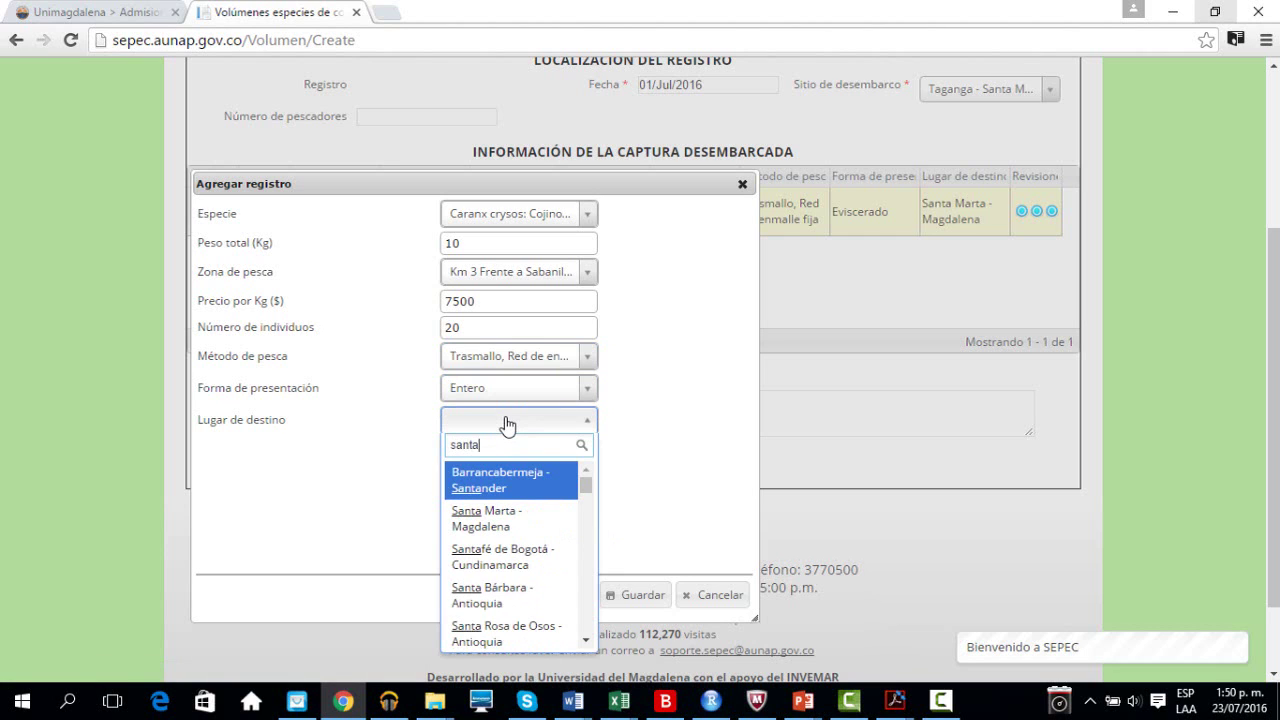
{"action": "left_click", "coordinate": [487, 518]}
{"action": "left_click", "coordinate": [605, 595]}
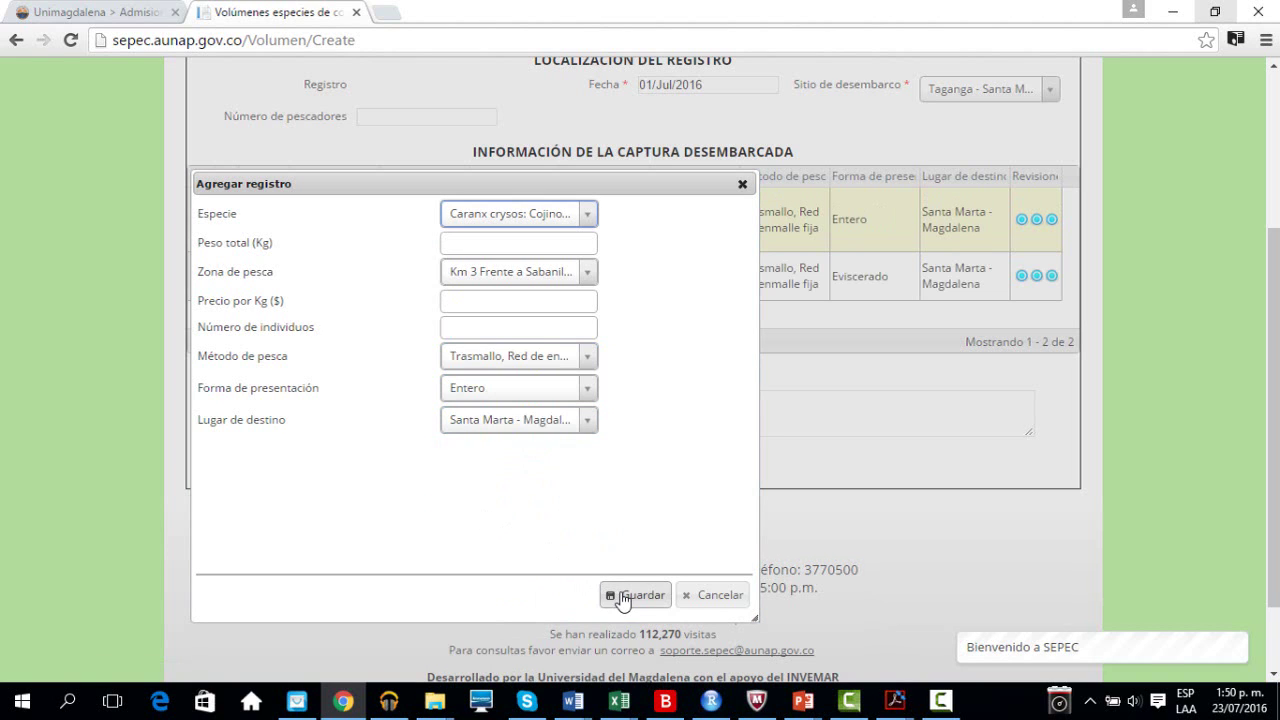
{"action": "left_click", "coordinate": [743, 186]}
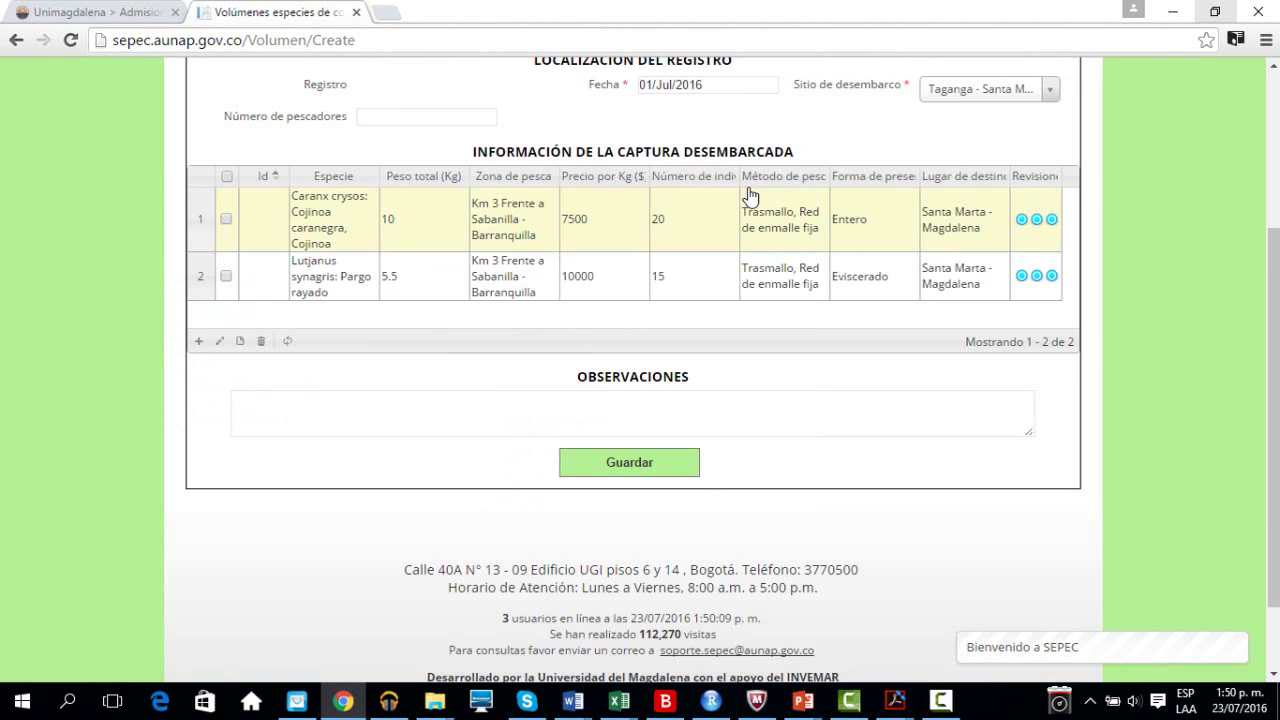
Enter the trial text "asdf" in the record's observations and clear it again
{"action": "left_click_drag", "start_coordinate": [1270, 344], "coordinate": [1268, 306]}
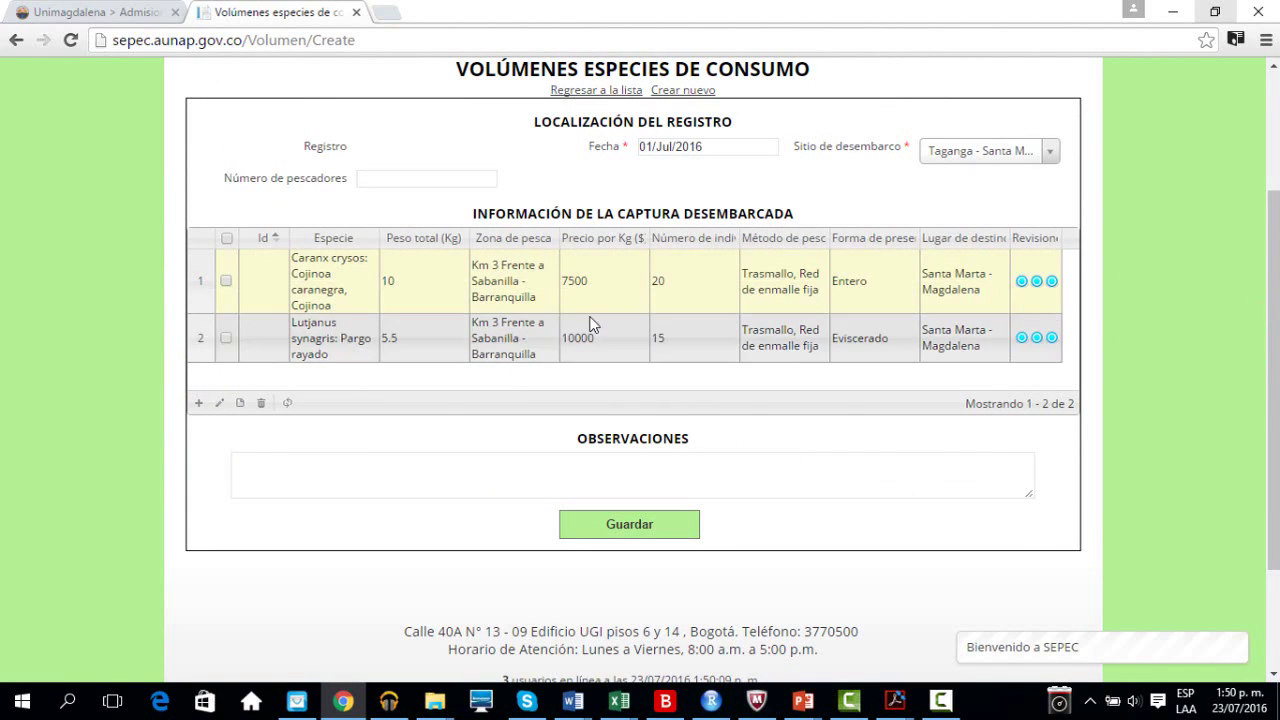
{"action": "left_click", "coordinate": [556, 273]}
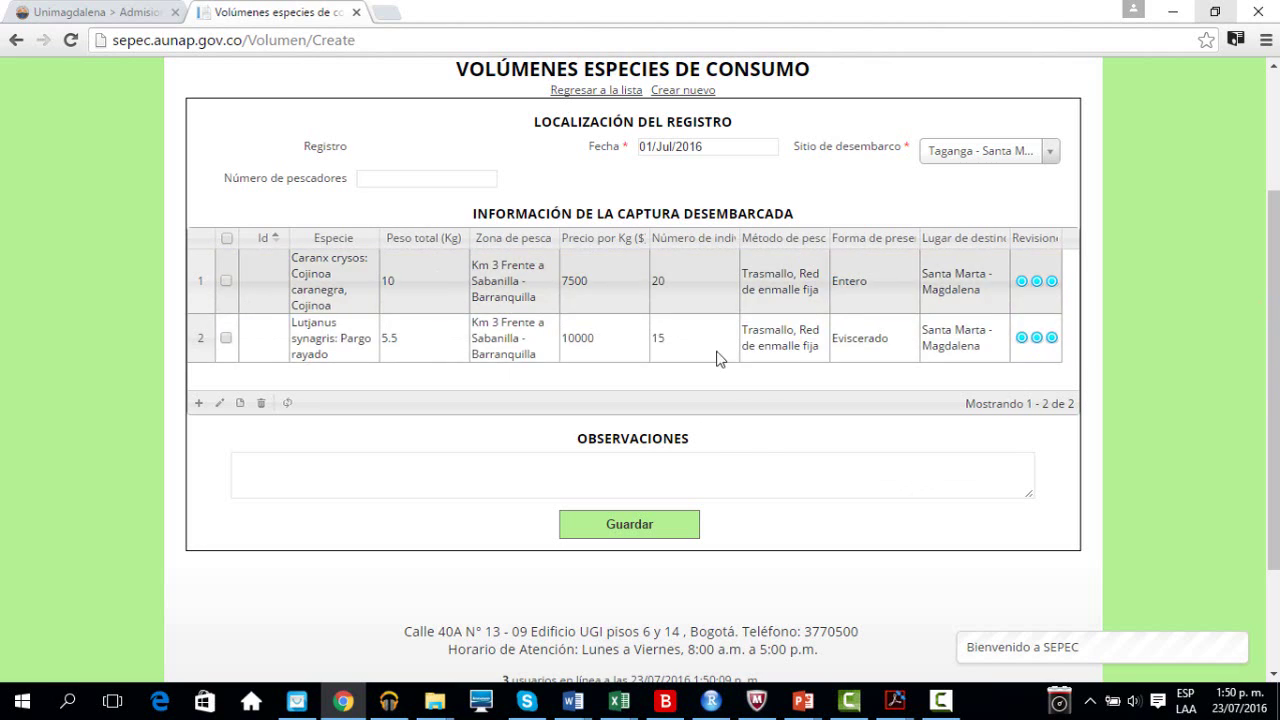
{"action": "left_click", "coordinate": [660, 463]}
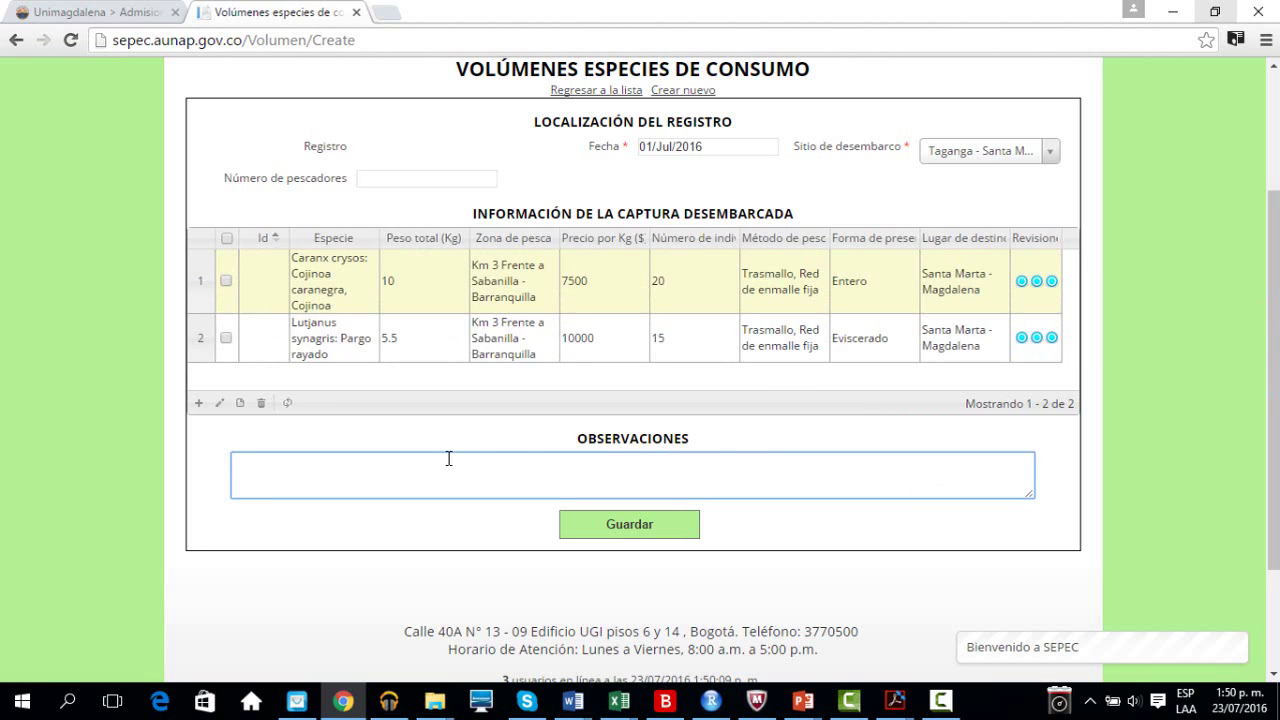
{"action": "type", "text": "asdf"}
{"action": "key", "text": "BackSpace"}
{"action": "key", "text": "BackSpace"}
{"action": "key", "text": "BackSpace"}
{"action": "key", "text": "BackSpace"}
Save the consumption species volume record and return to the list of records
{"action": "left_click", "coordinate": [655, 531]}
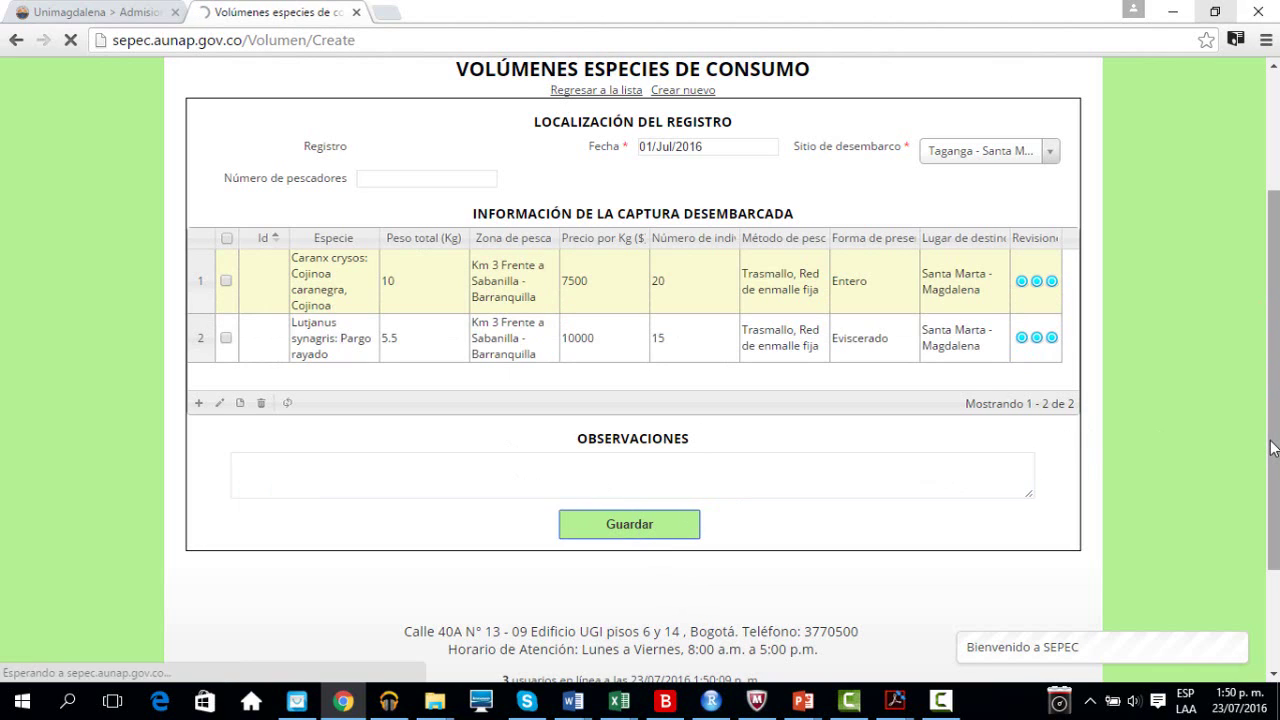
{"action": "mouse_move", "coordinate": [1273, 450]}
{"action": "left_mouse_down"}
{"action": "mouse_move", "coordinate": [1277, 499]}
{"action": "mouse_move", "coordinate": [1274, 448]}
{"action": "left_mouse_up"}
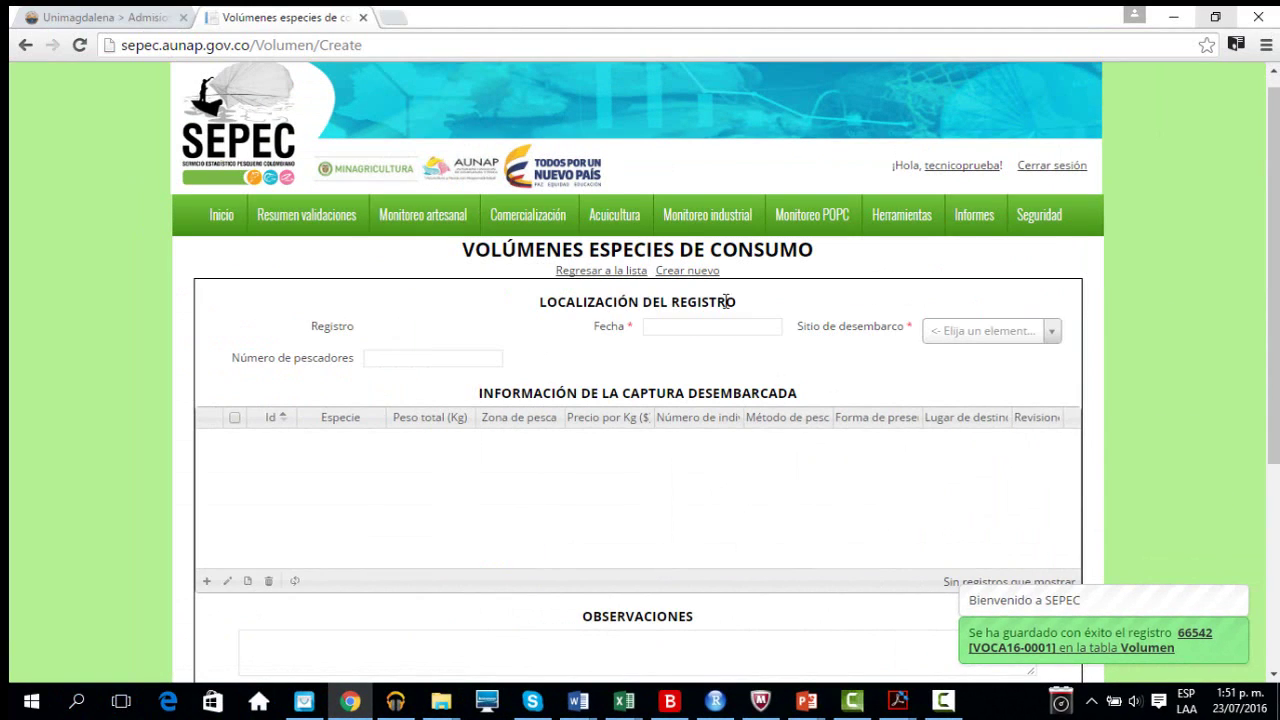
{"action": "left_click", "coordinate": [624, 275]}
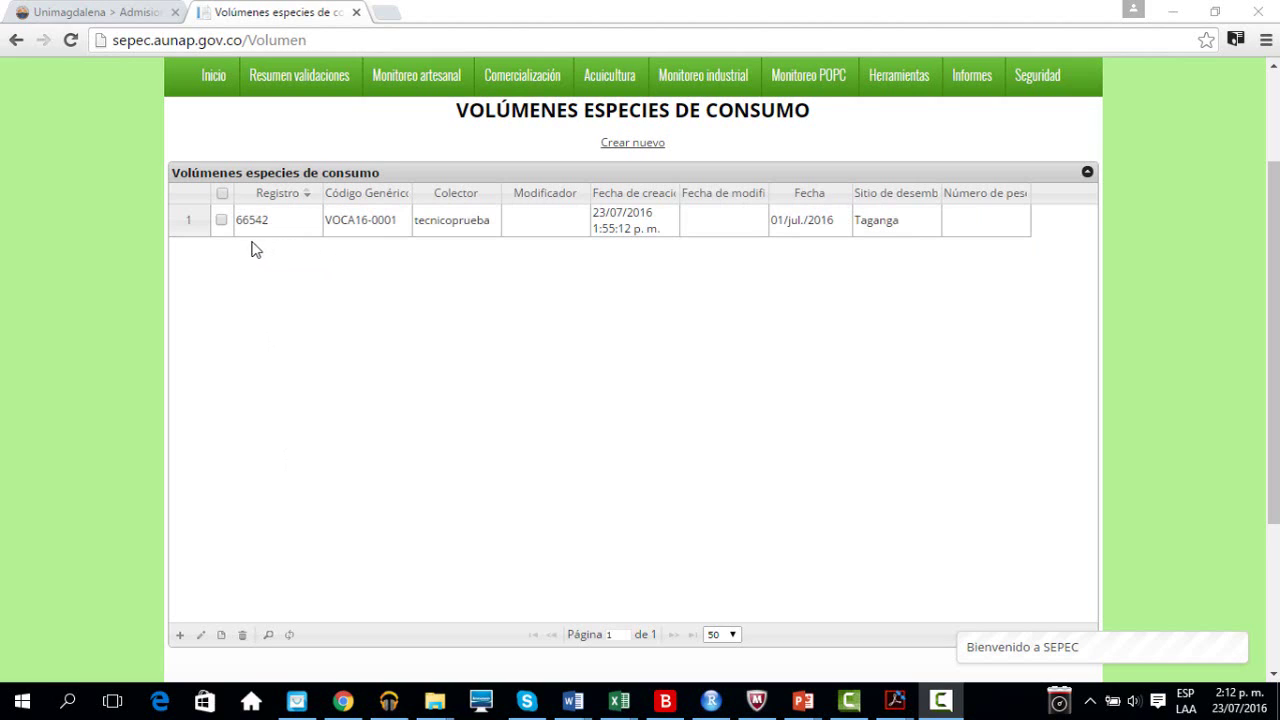
Select the saved Taganga record dated 01/Jul/2016 in the list and open it for editing
{"action": "left_click", "coordinate": [222, 221]}
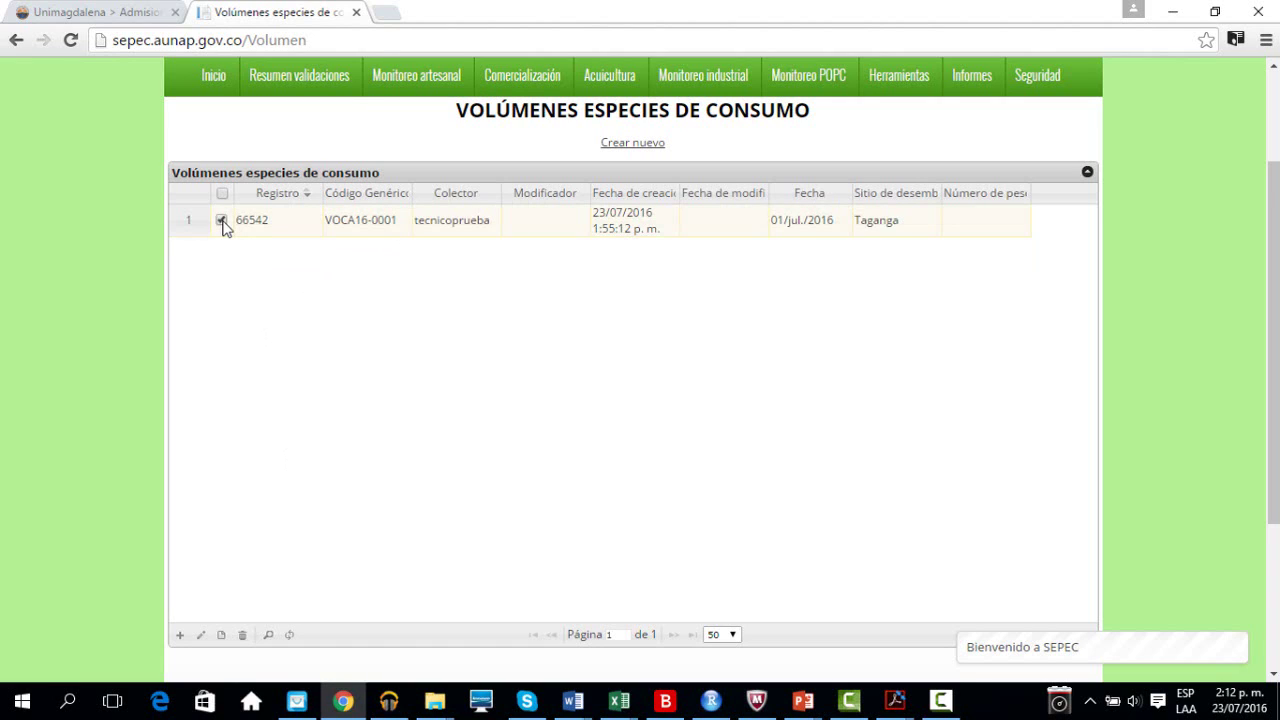
{"action": "double_click", "coordinate": [248, 221]}
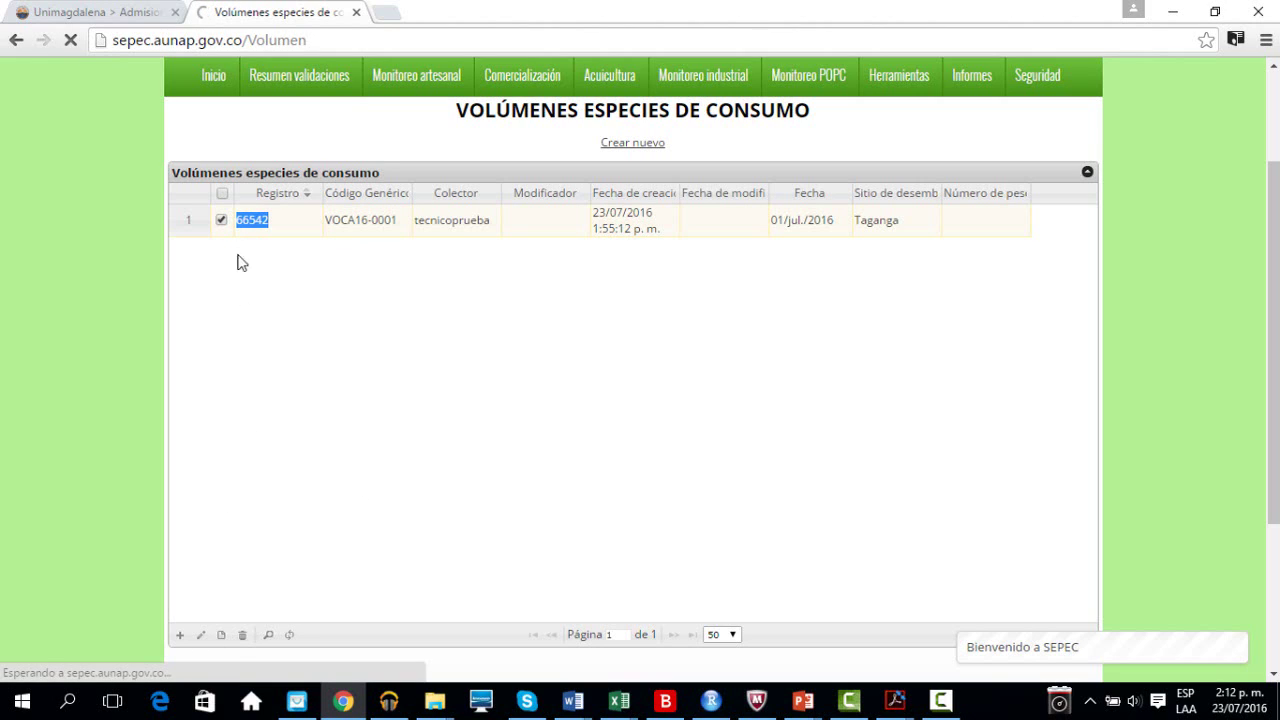
{"action": "left_click", "coordinate": [203, 640]}
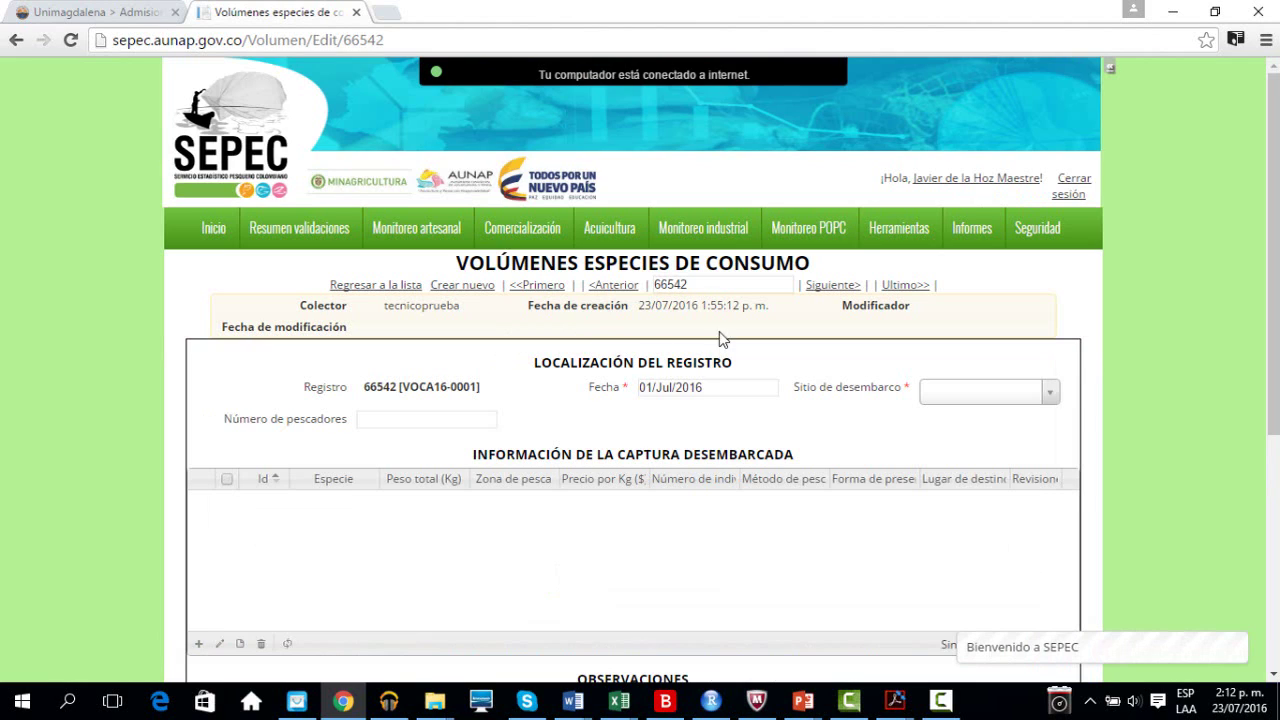
{"action": "left_click", "coordinate": [693, 288]}
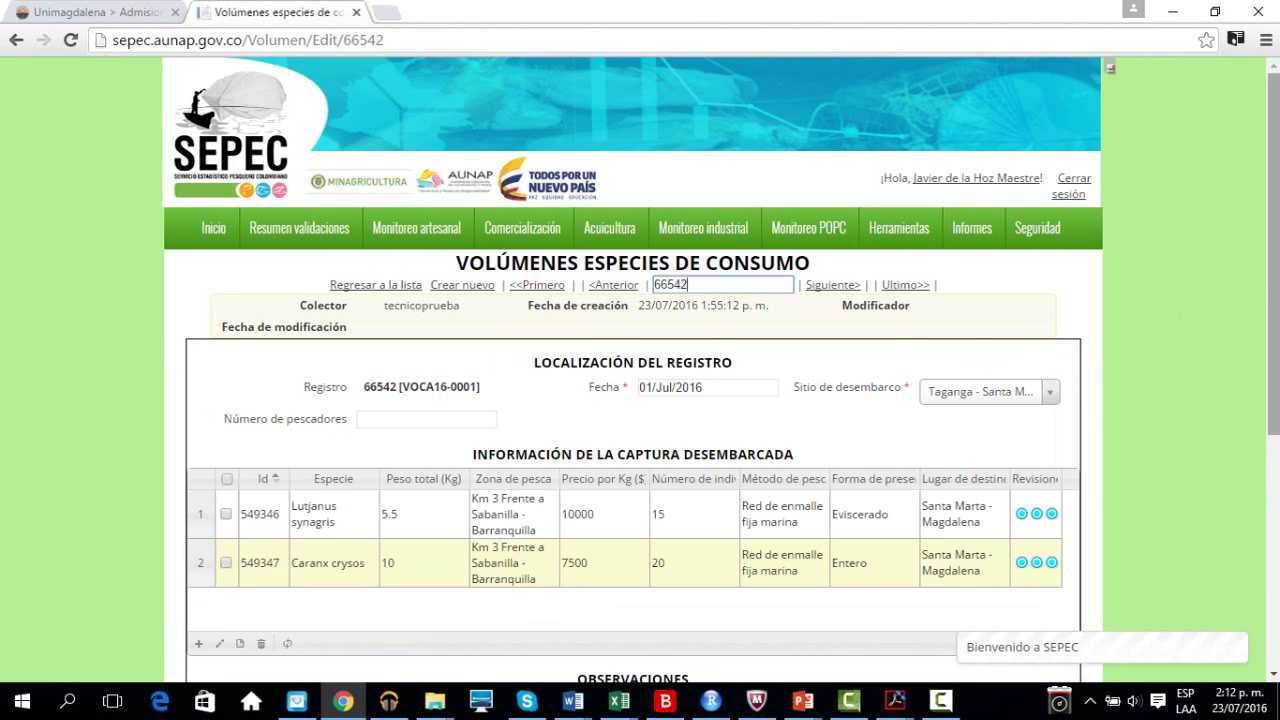
{"action": "scroll", "coordinate": [1253, 370], "scroll_direction": "down", "scroll_amount": 2}
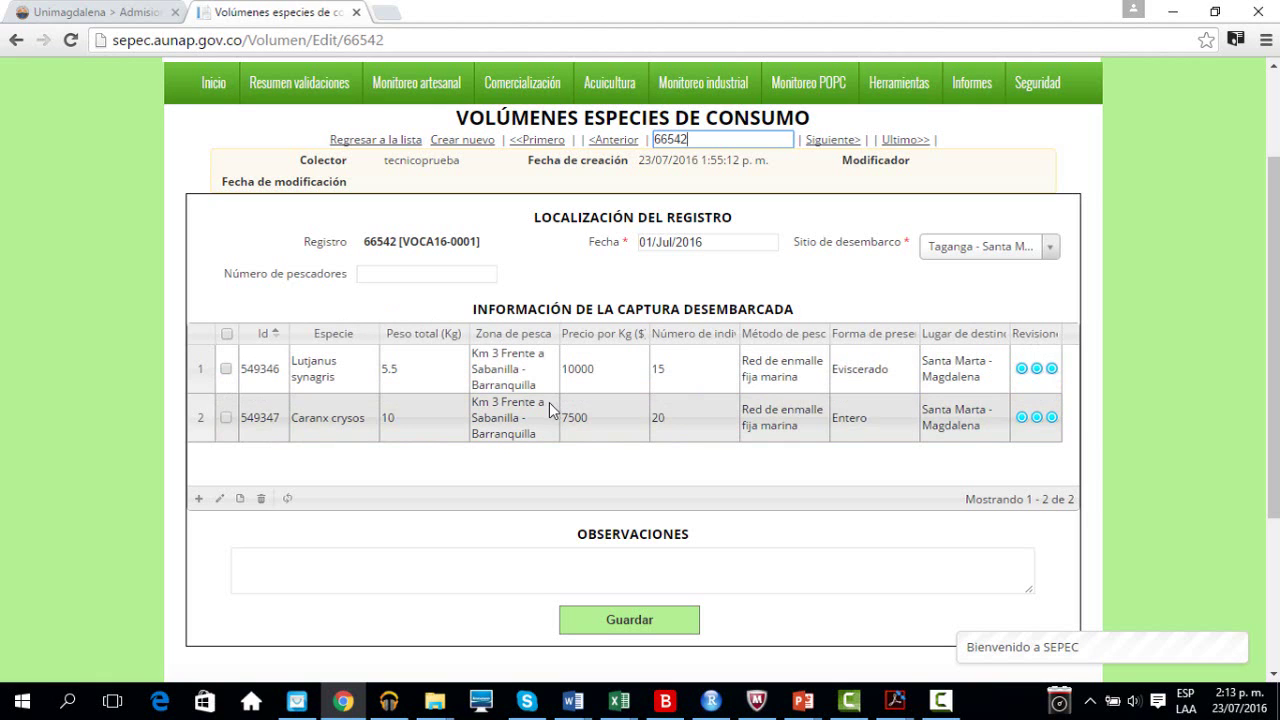
Open the Lutjanus synagris catch entry for editing, view its fishing zone options, and close the form without saving, deselecting the entry
{"action": "left_click", "coordinate": [227, 369]}
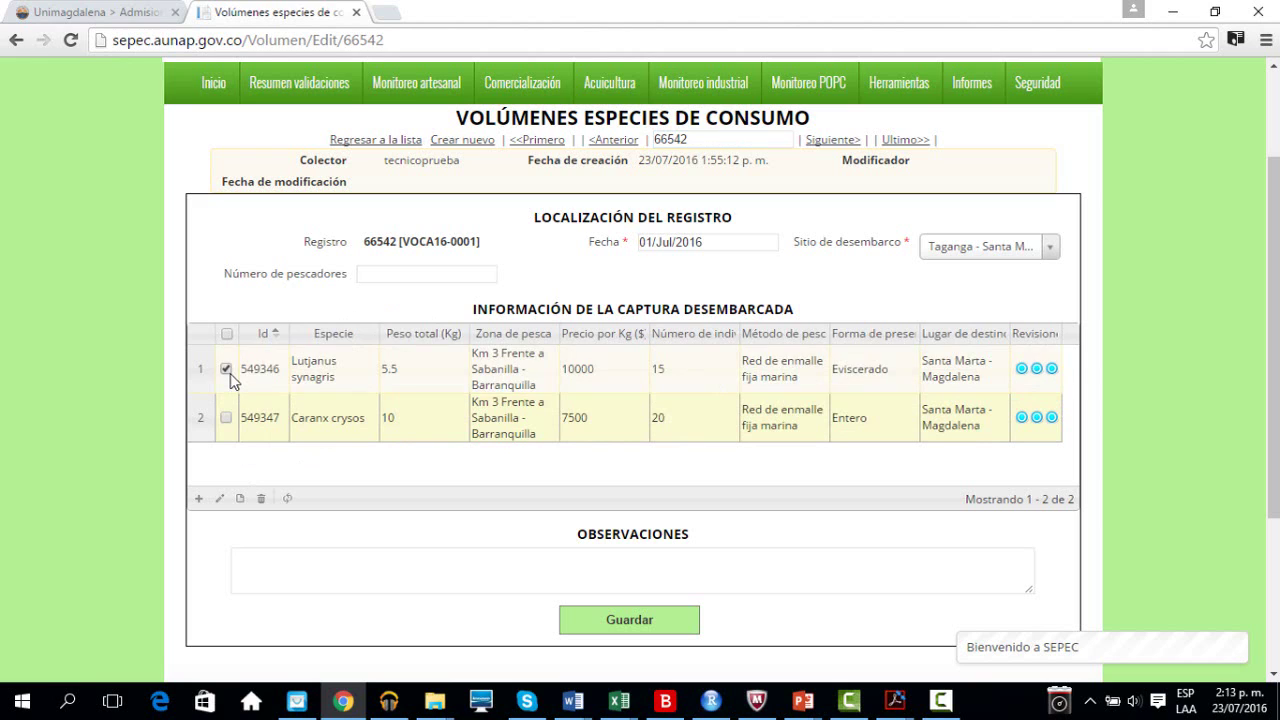
{"action": "left_click", "coordinate": [221, 499]}
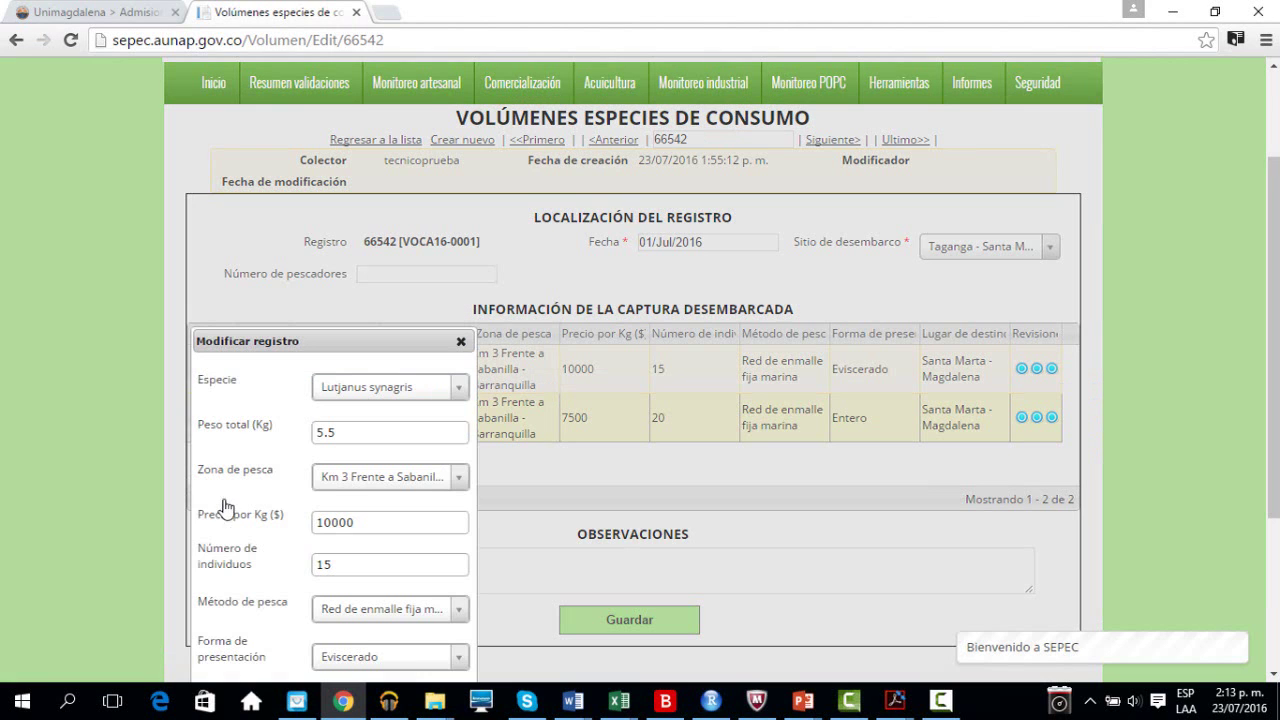
{"action": "left_click_drag", "start_coordinate": [409, 340], "coordinate": [505, 153]}
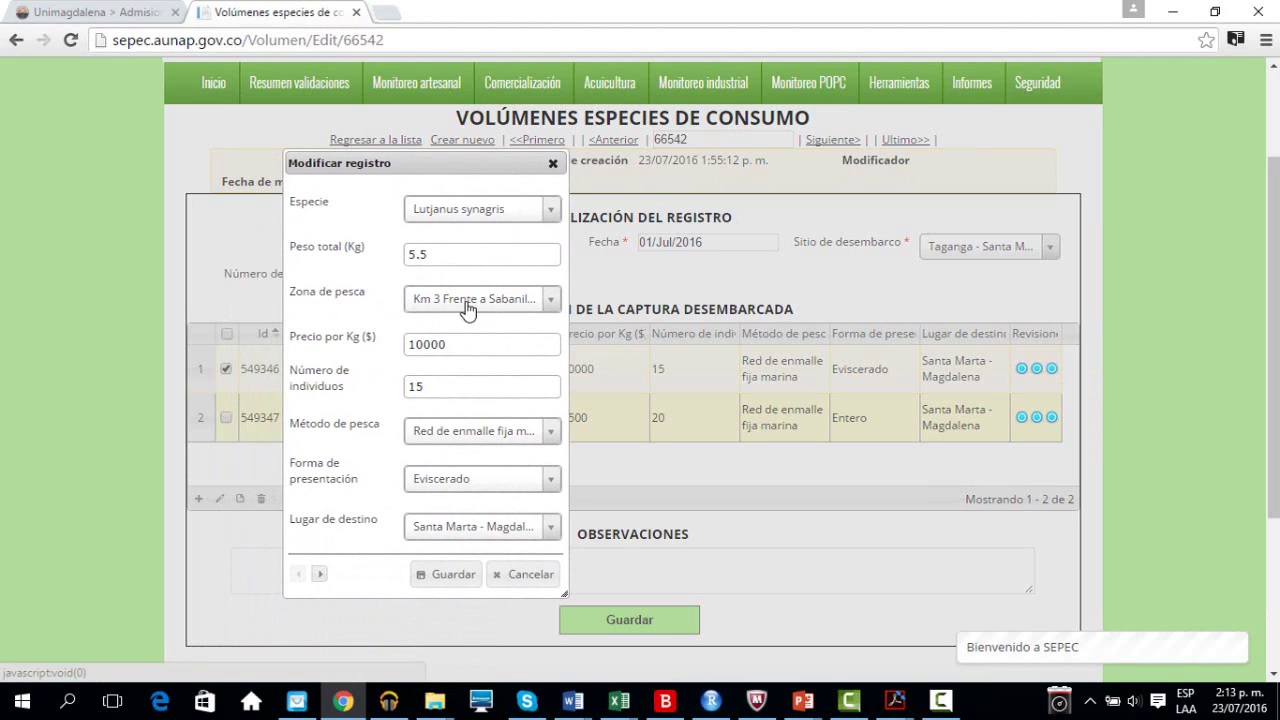
{"action": "left_click", "coordinate": [507, 301]}
{"action": "left_click", "coordinate": [515, 303]}
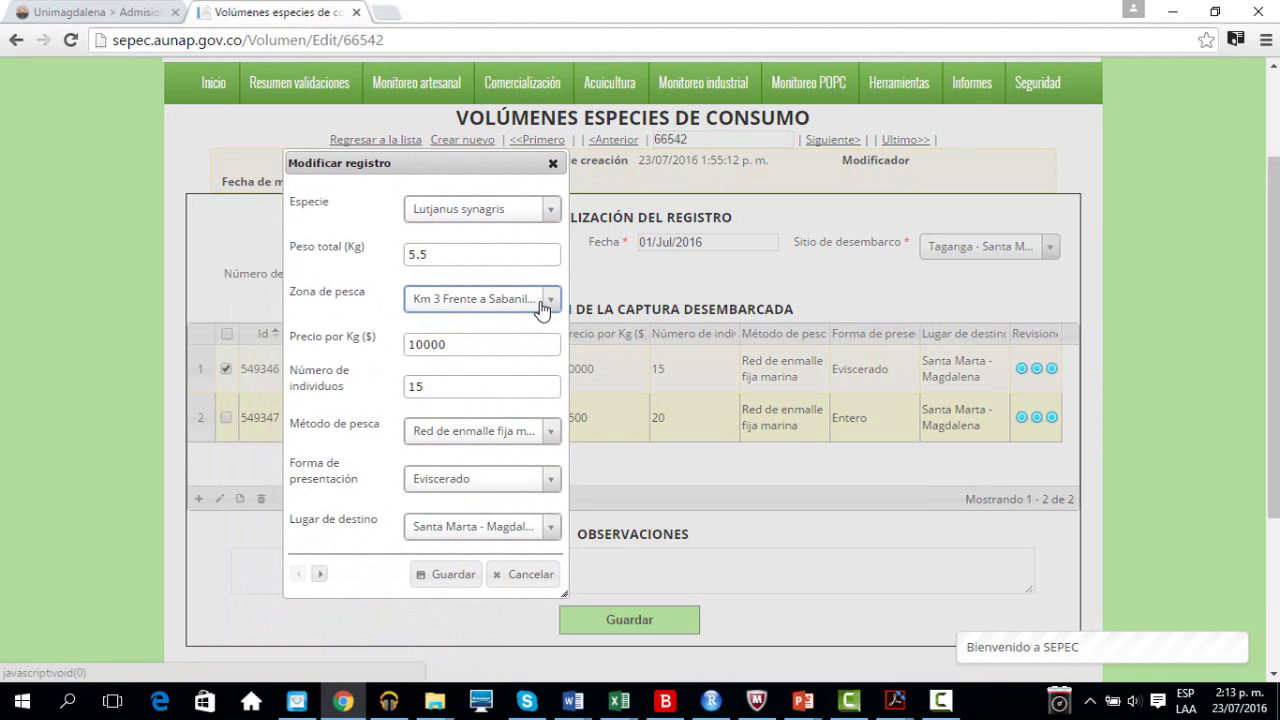
{"action": "left_click", "coordinate": [551, 303]}
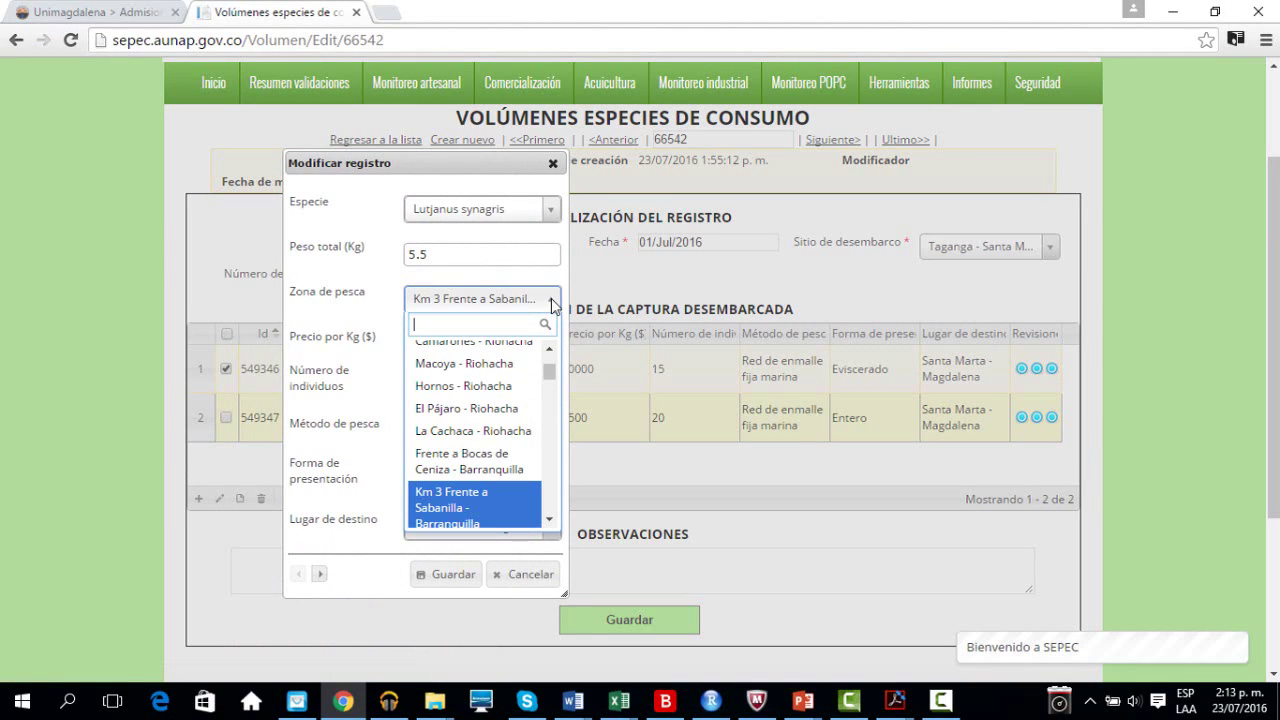
{"action": "left_click", "coordinate": [551, 298]}
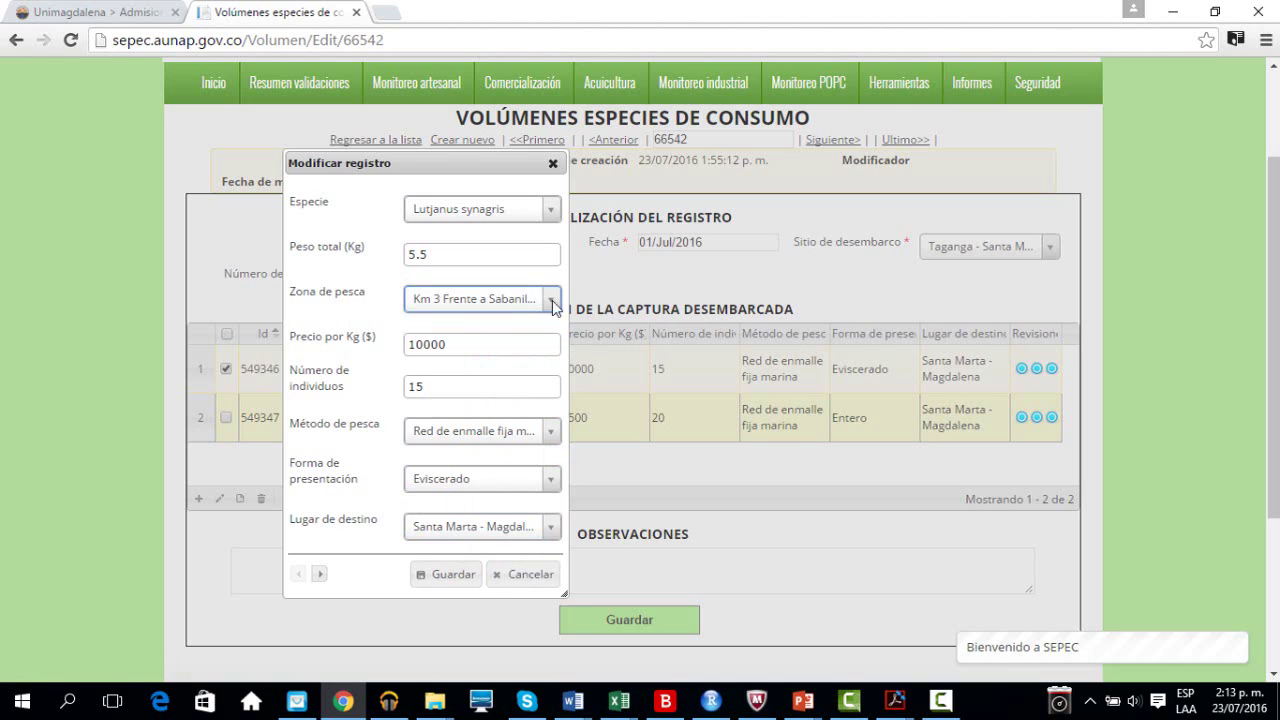
{"action": "left_click", "coordinate": [552, 164]}
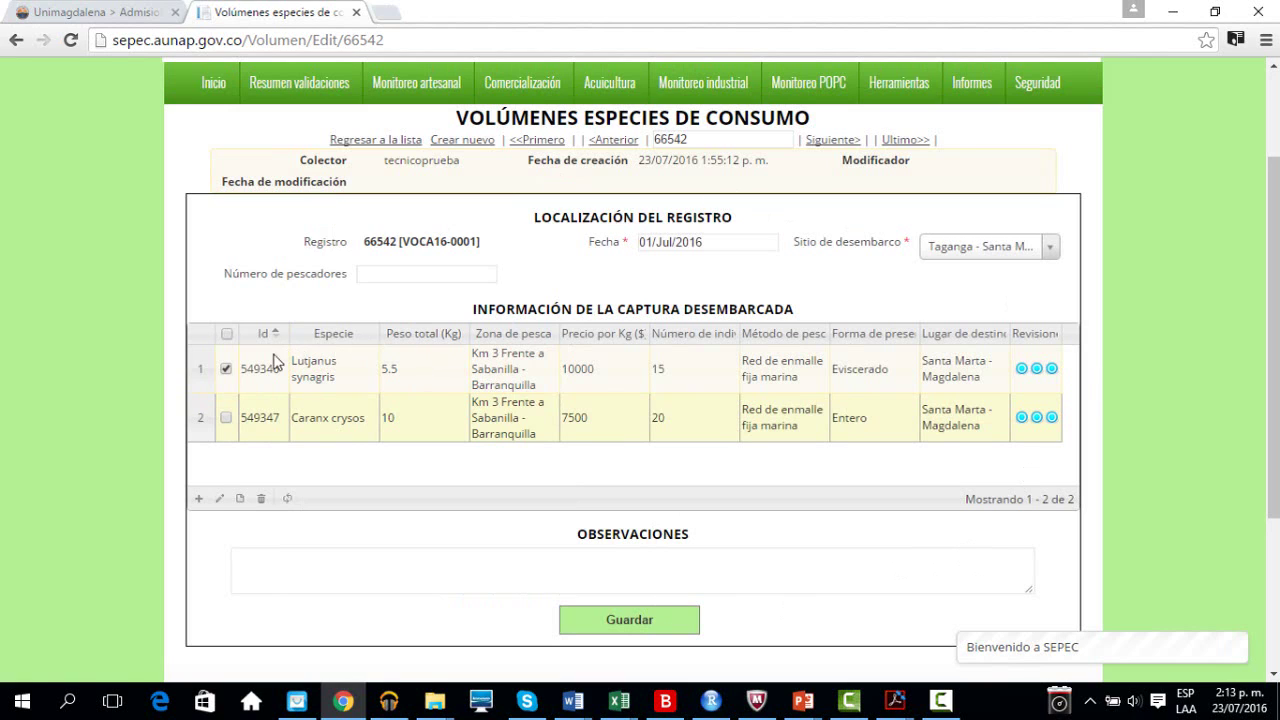
{"action": "left_click", "coordinate": [227, 369]}
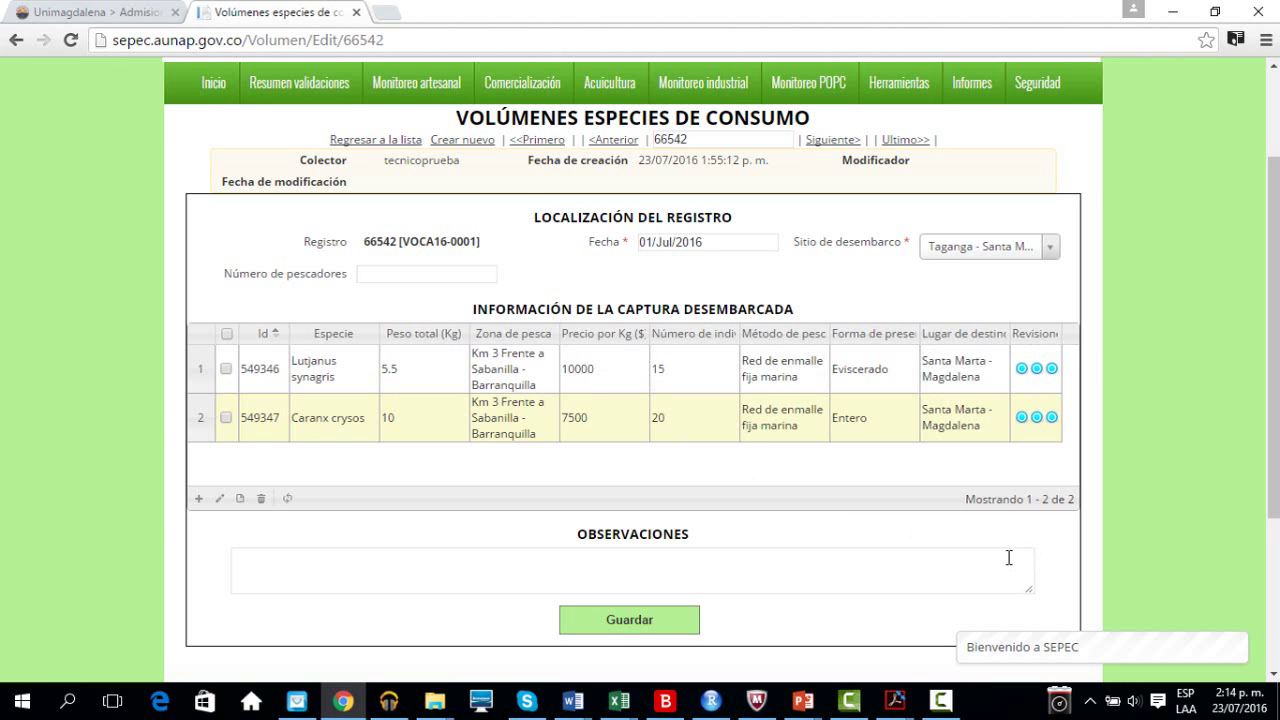
Sign out of SEPEC and dismiss the browser recommendation on the home page
{"action": "left_click_drag", "start_coordinate": [1273, 334], "coordinate": [1273, 320]}
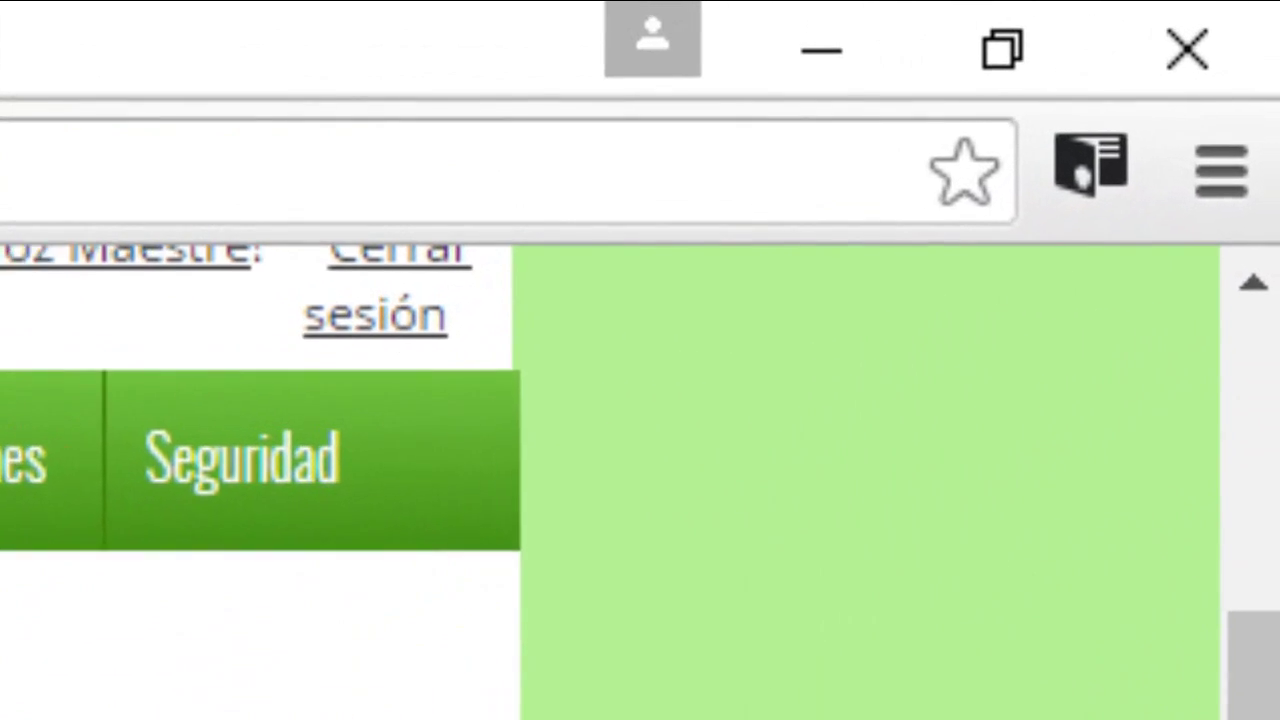
{"action": "left_click_drag", "start_coordinate": [1254, 705], "coordinate": [1254, 648]}
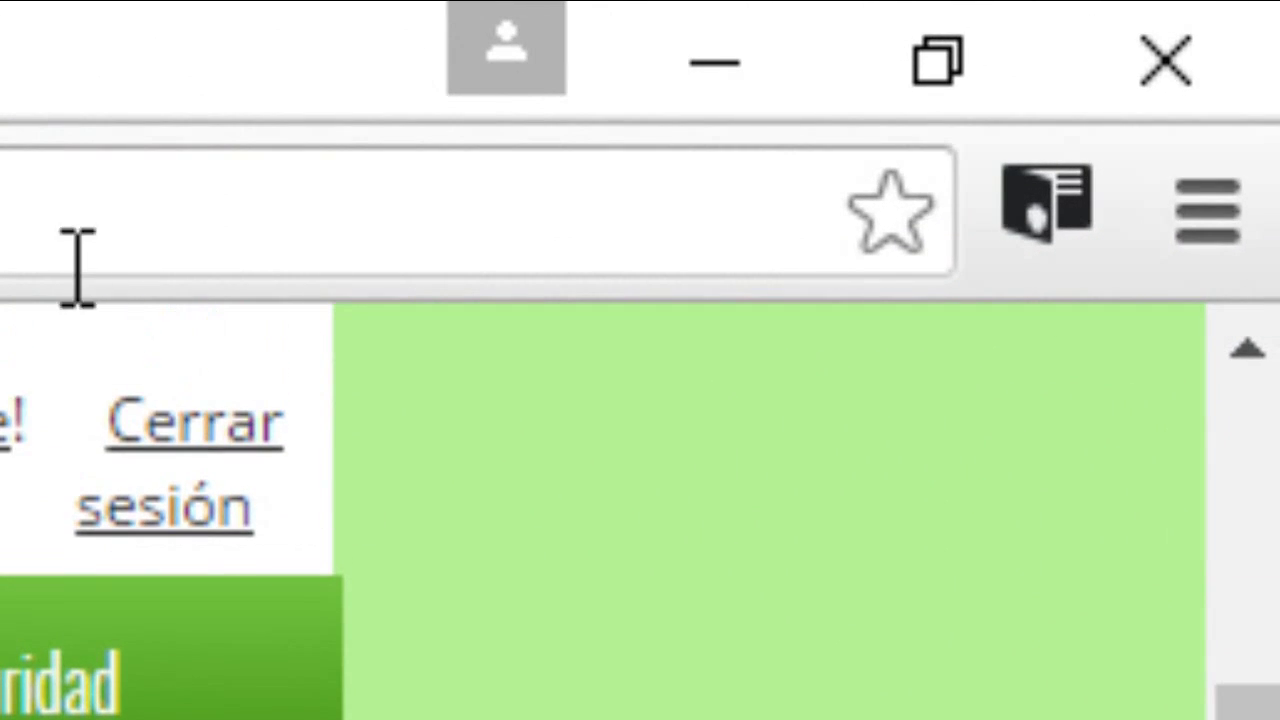
{"action": "left_click", "coordinate": [140, 420]}
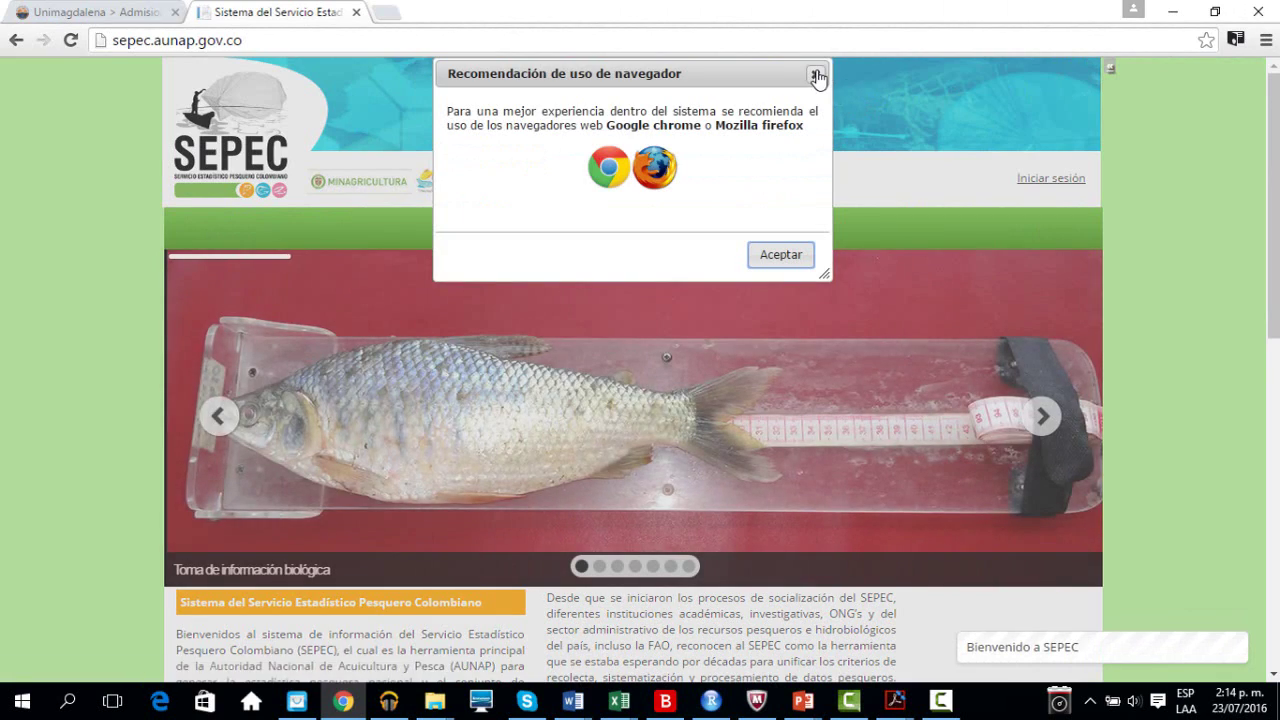
{"action": "left_click", "coordinate": [817, 76]}
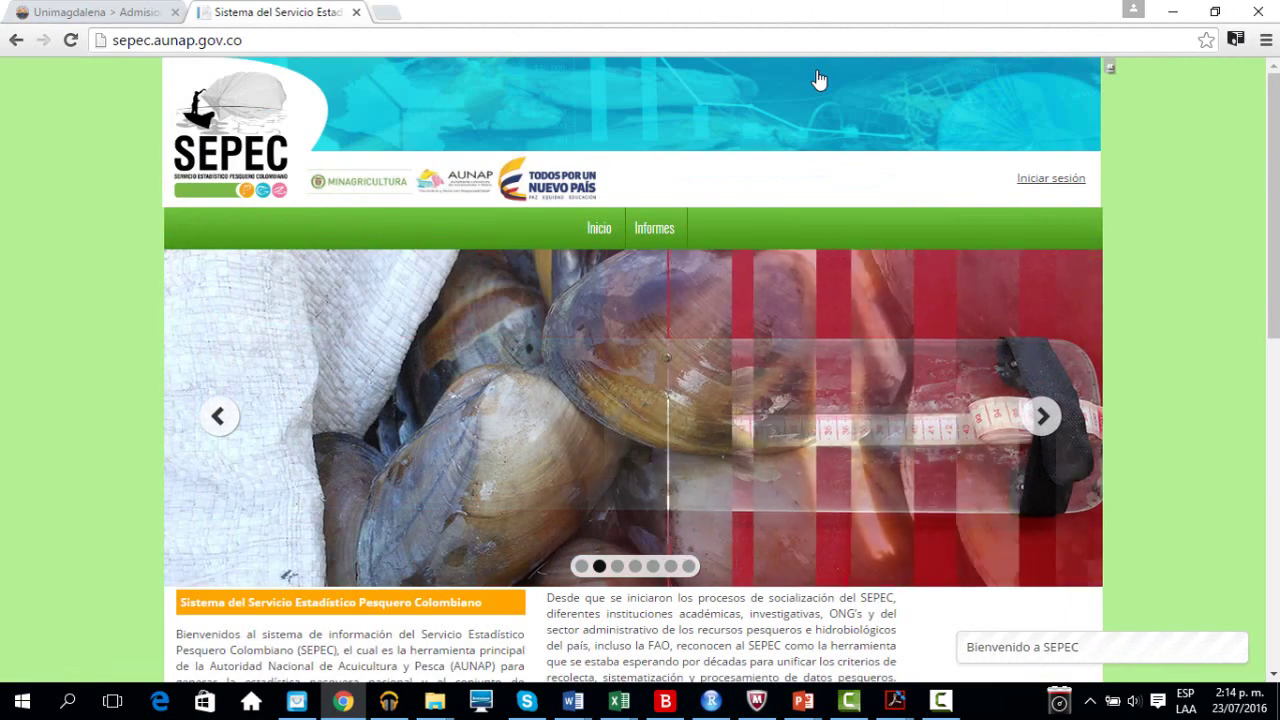